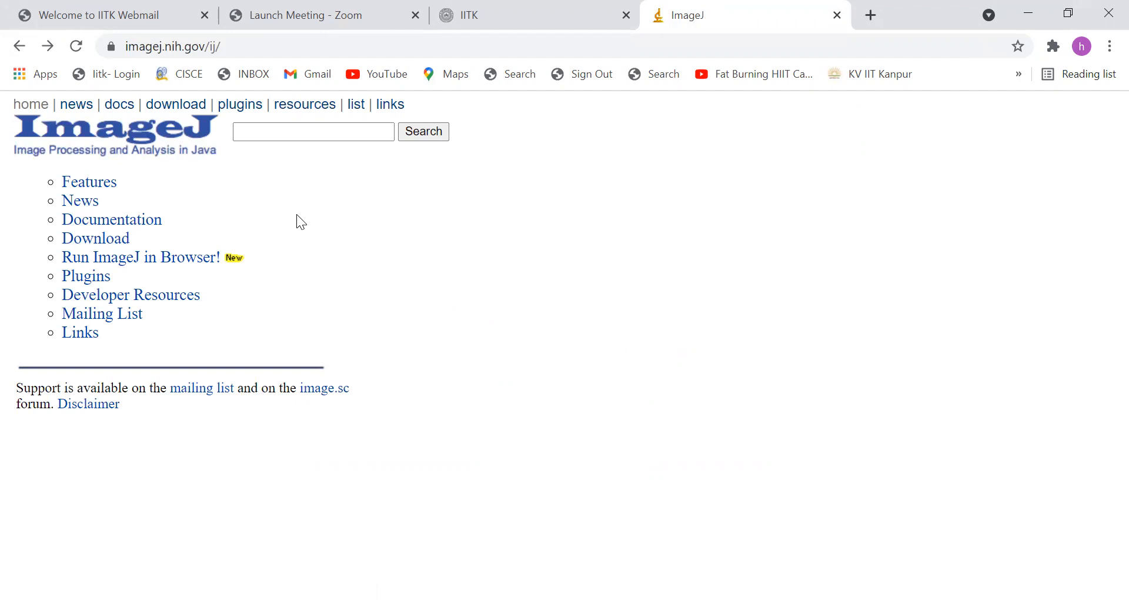
# Run ImageJ in the browser and open the local image IMG-20210804-WA0018 from Downloads
pyautogui.click(150, 261)
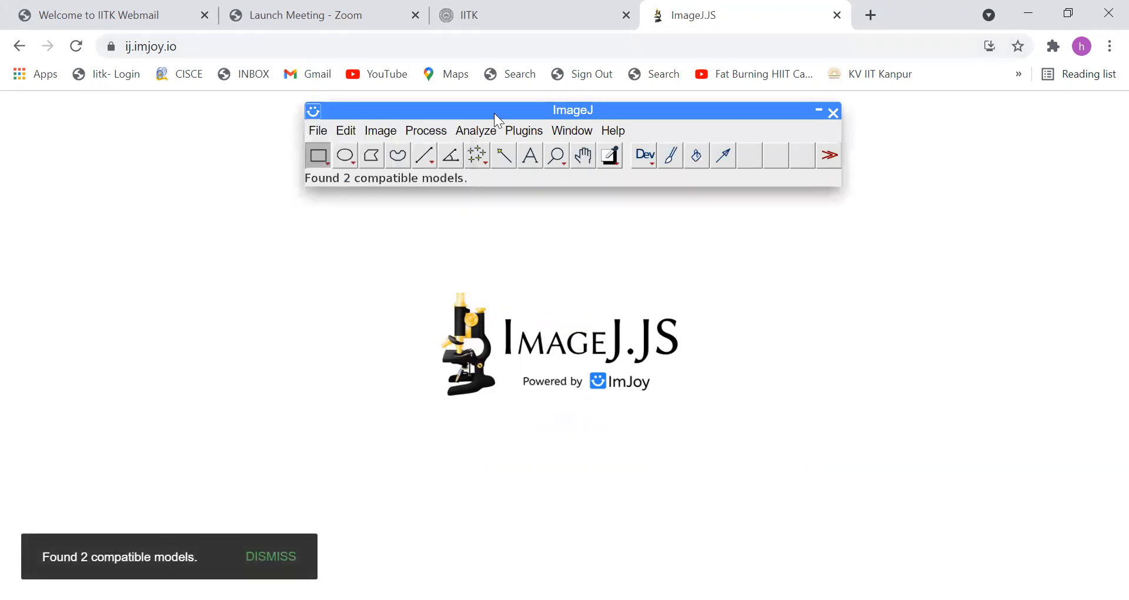
pyautogui.click(318, 131)
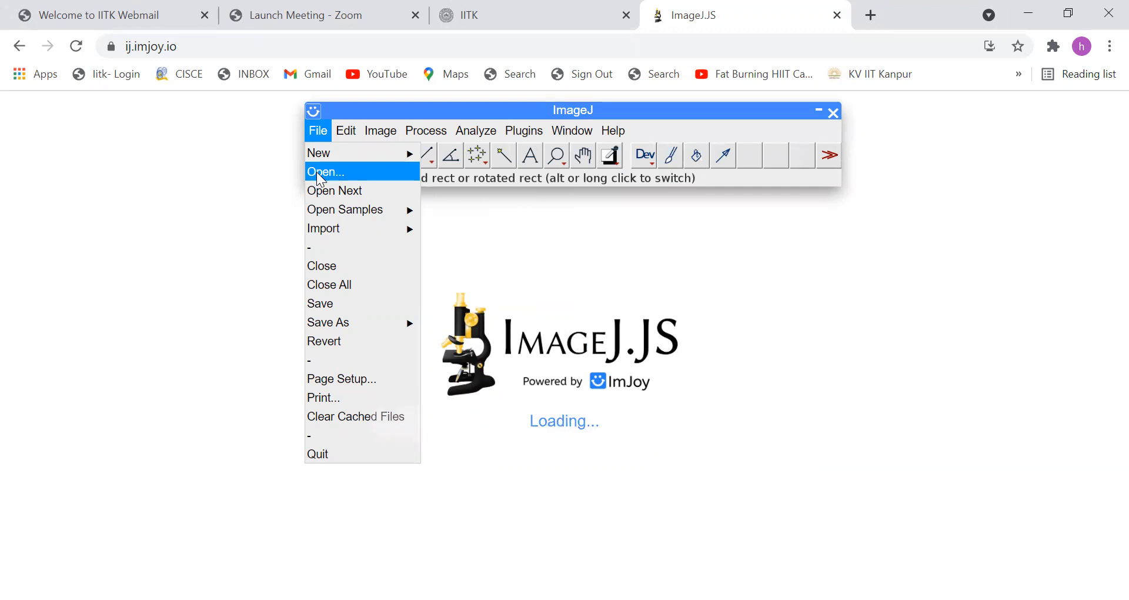
pyautogui.click(320, 176)
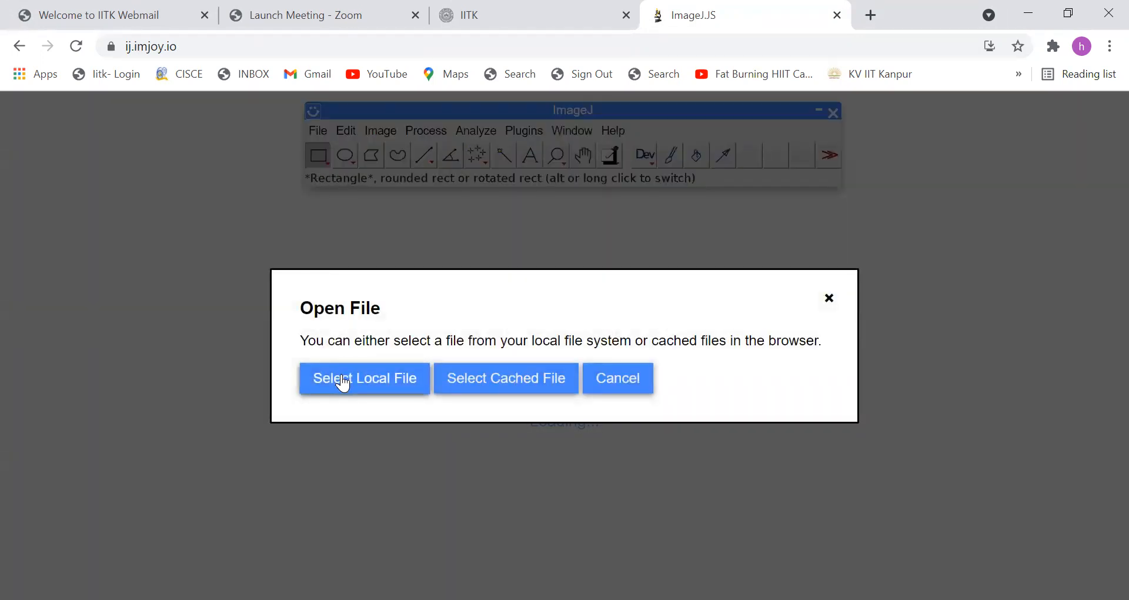
pyautogui.click(342, 380)
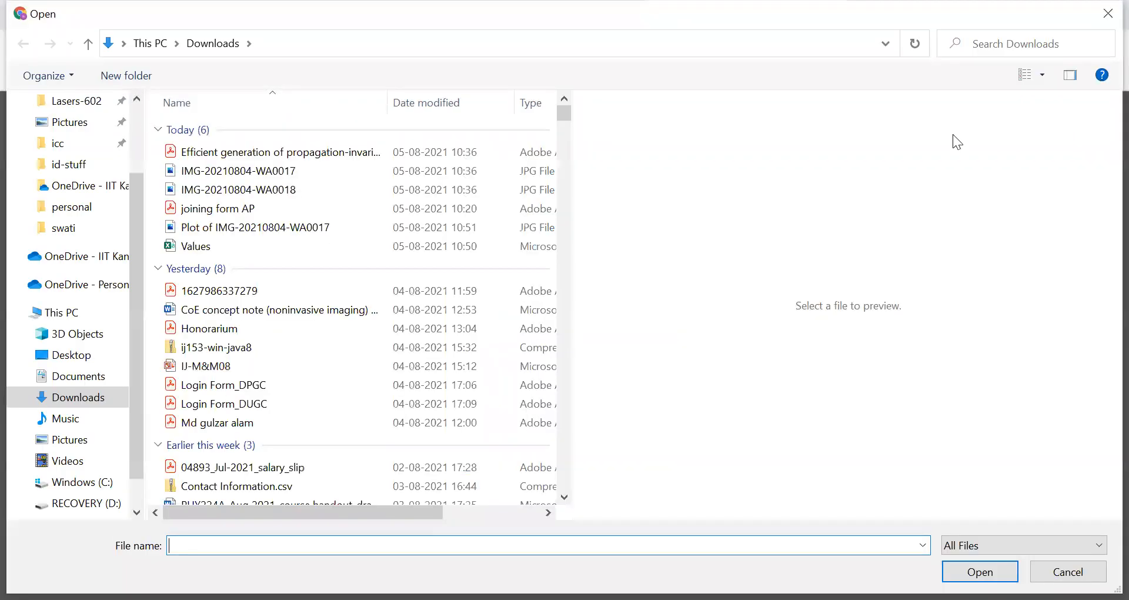
pyautogui.click(287, 189)
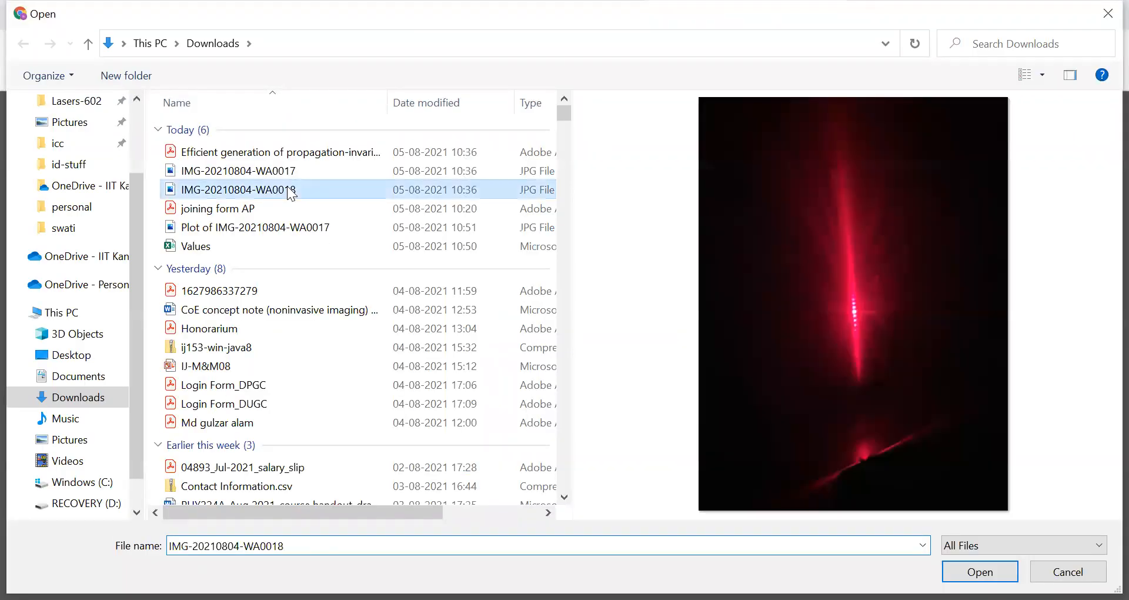
pyautogui.doubleClick(288, 189)
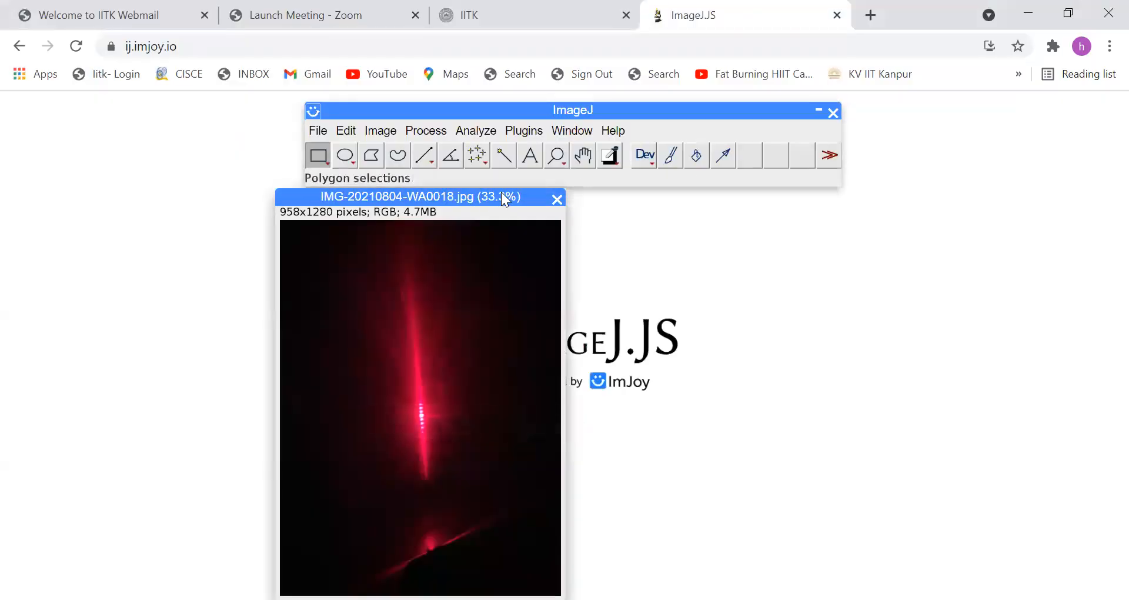
# Arrange the image window and the ImageJ main window side by side without overlap
pyautogui.moveTo(516, 198); pyautogui.dragTo(252, 126)
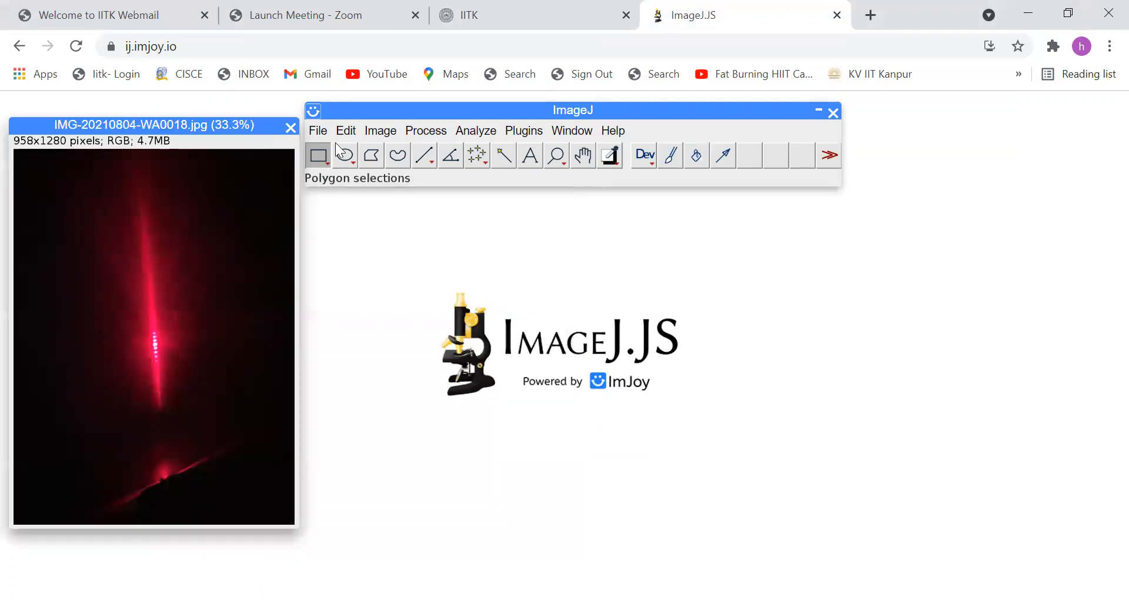
pyautogui.click(476, 130)
pyautogui.click(529, 110)
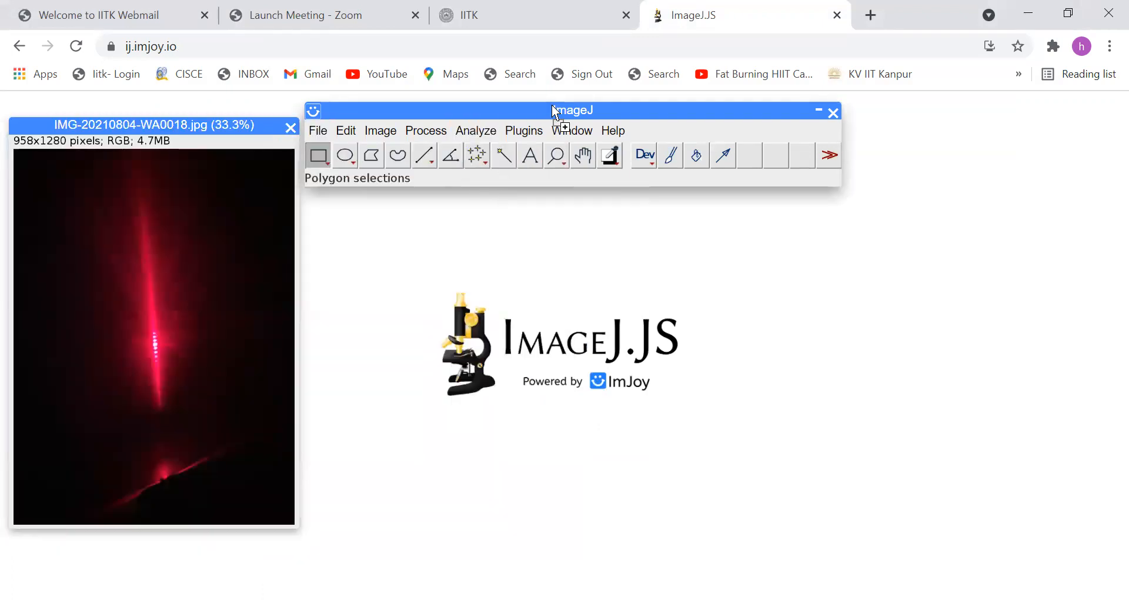
pyautogui.moveTo(554, 111); pyautogui.dragTo(577, 107)
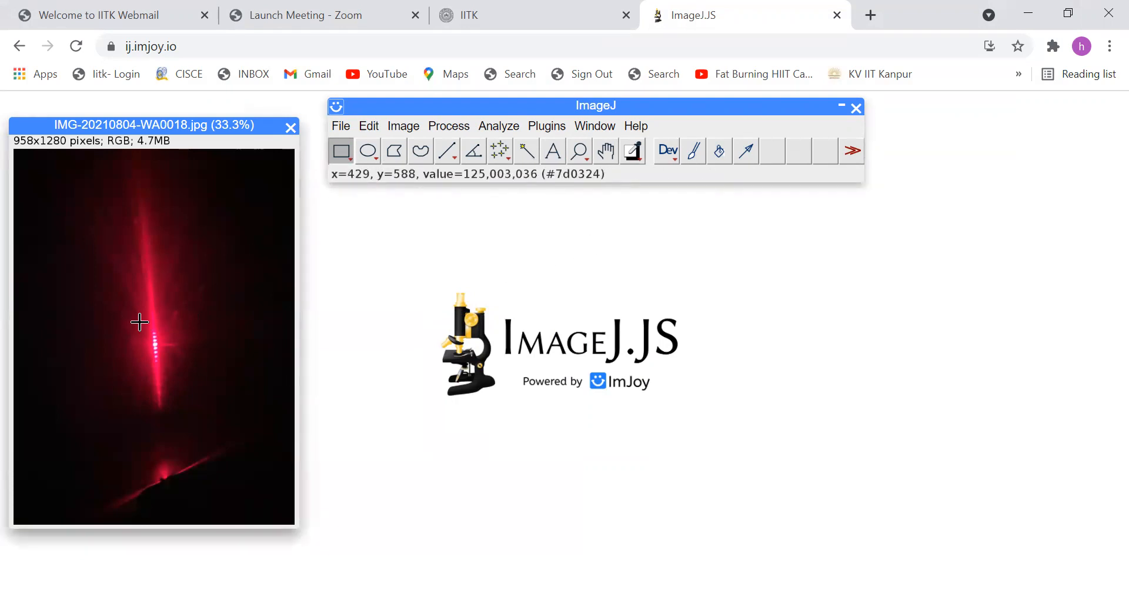
# Select a rectangle around the bright fringe spots and clear everything outside it
pyautogui.moveTo(139, 321); pyautogui.dragTo(168, 368)
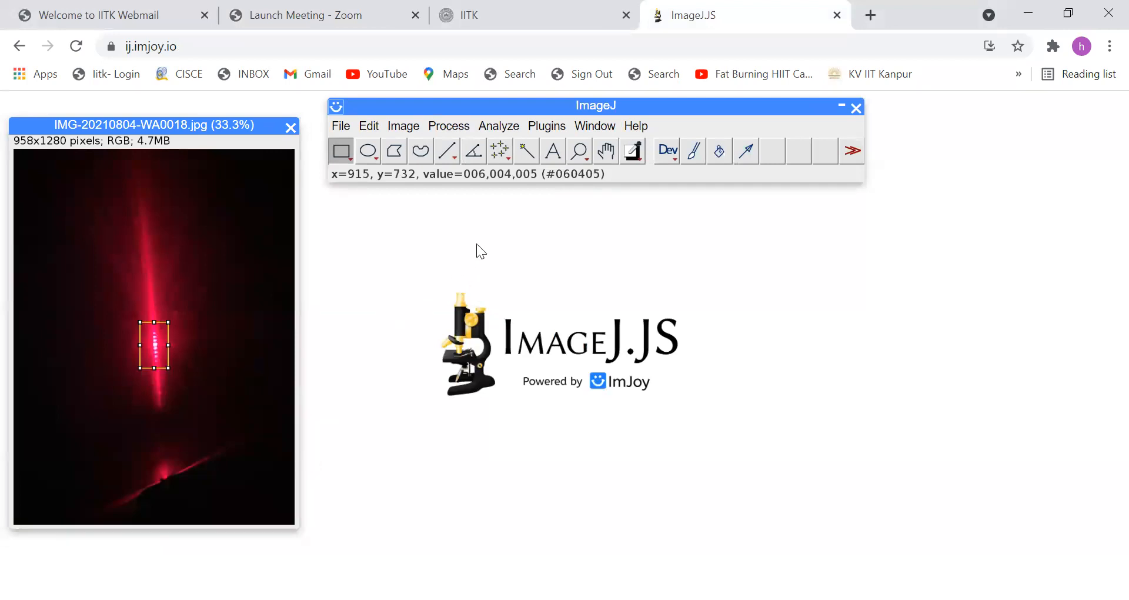
pyautogui.click(370, 127)
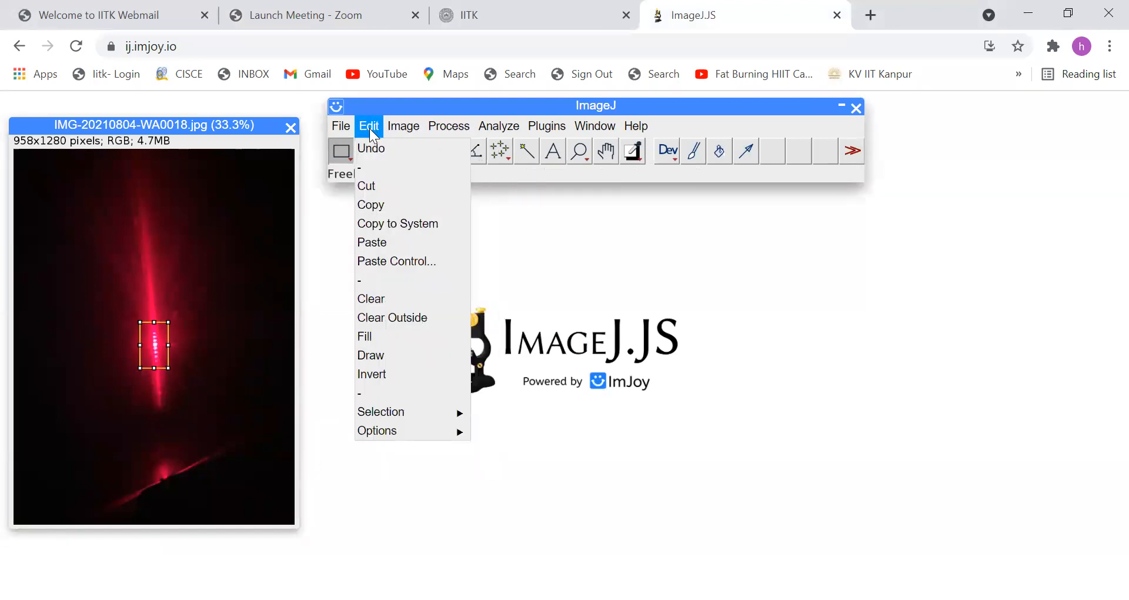
pyautogui.click(375, 318)
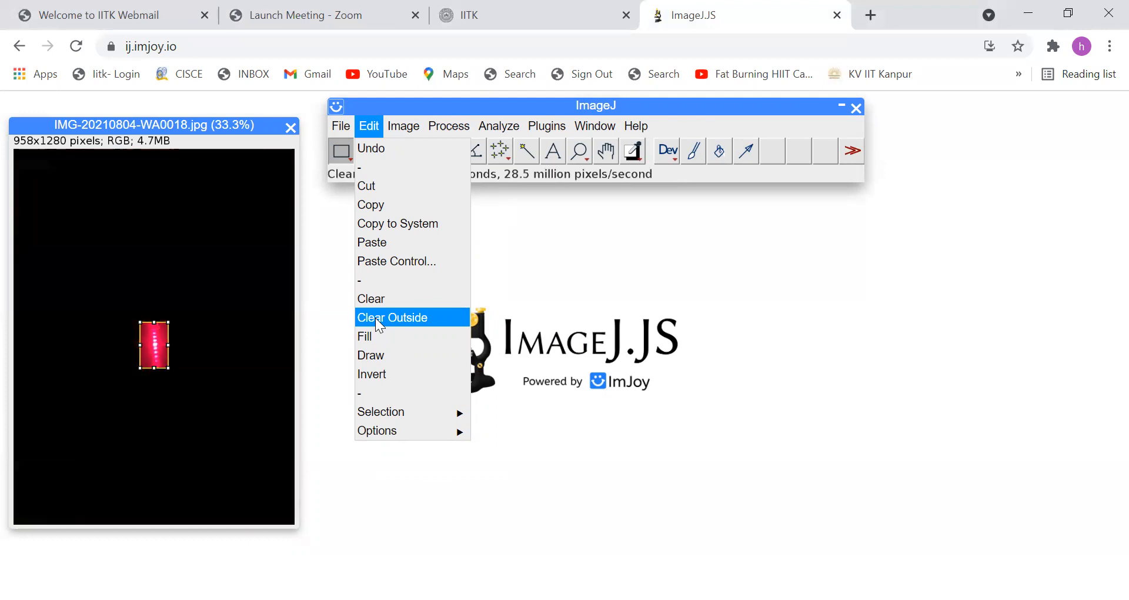
# Examine the bright spots inside the selected rectangle up close
pyautogui.click(583, 164)
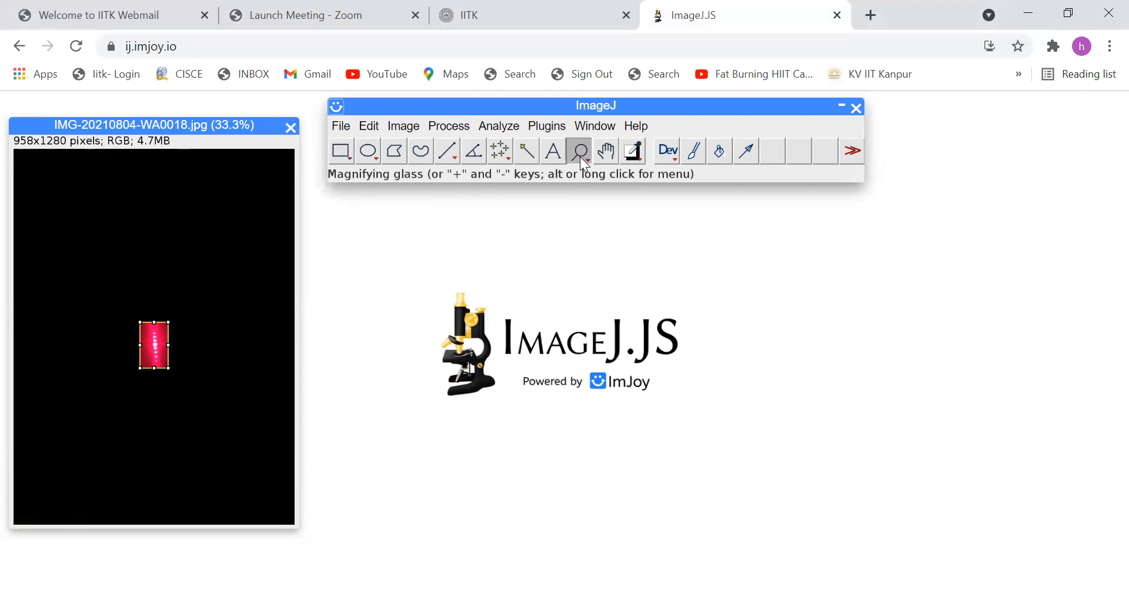
pyautogui.click(161, 301)
pyautogui.click(161, 301)
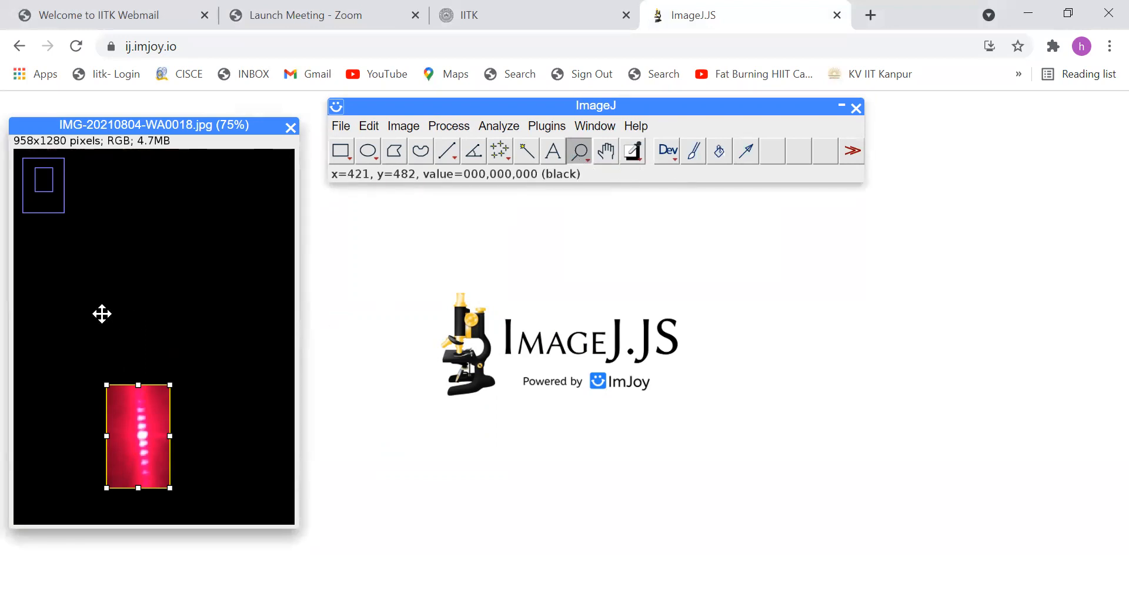
pyautogui.click(152, 272)
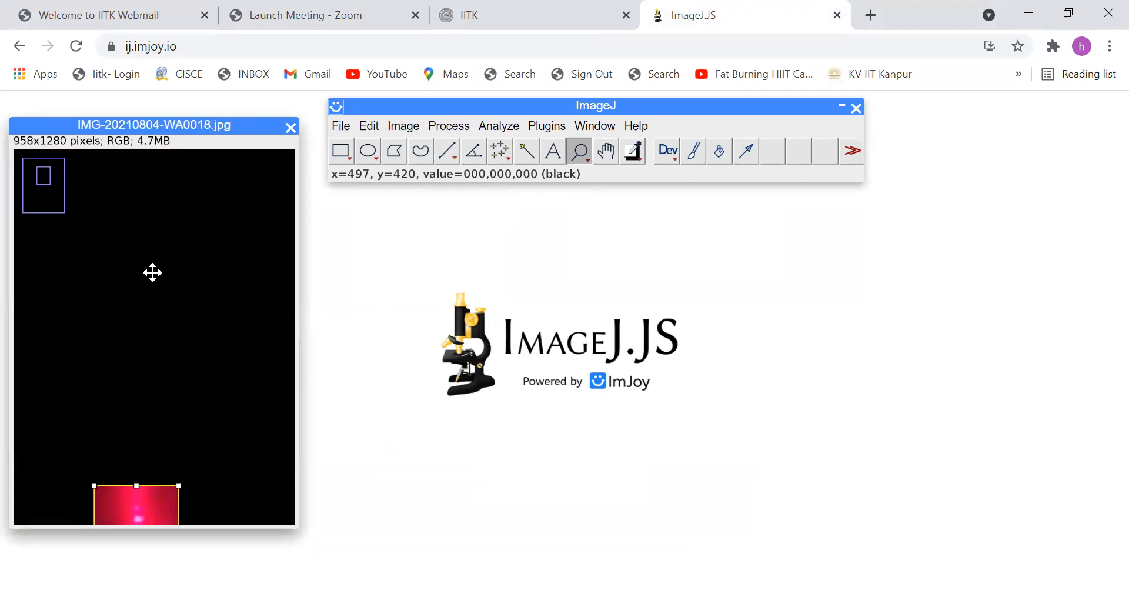
pyautogui.click(143, 480)
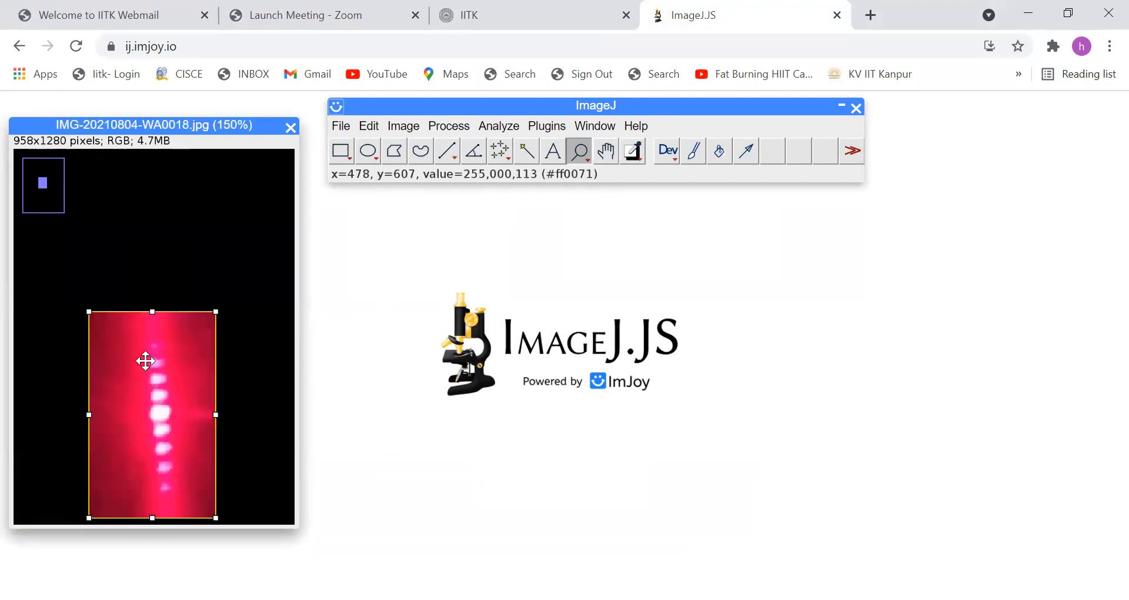
pyautogui.scroll(-6, 146, 368)
pyautogui.scroll(6, 147, 368)
pyautogui.scroll(-3, 145, 369)
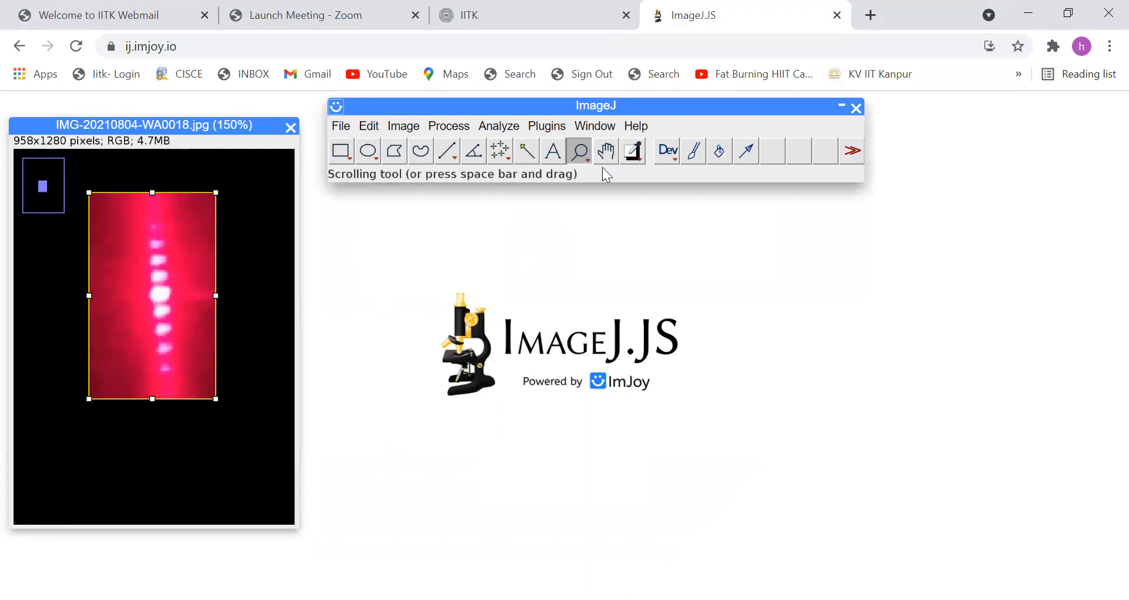
# Rotate the image 90 degrees right
pyautogui.click(400, 129)
pyautogui.click(369, 127)
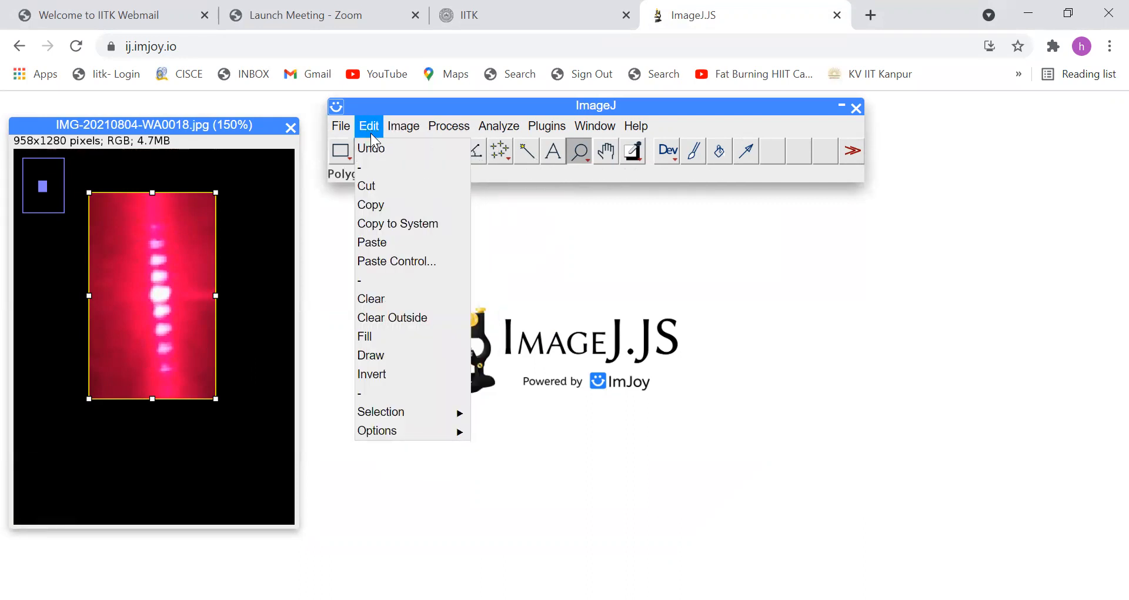
pyautogui.moveTo(396, 129)
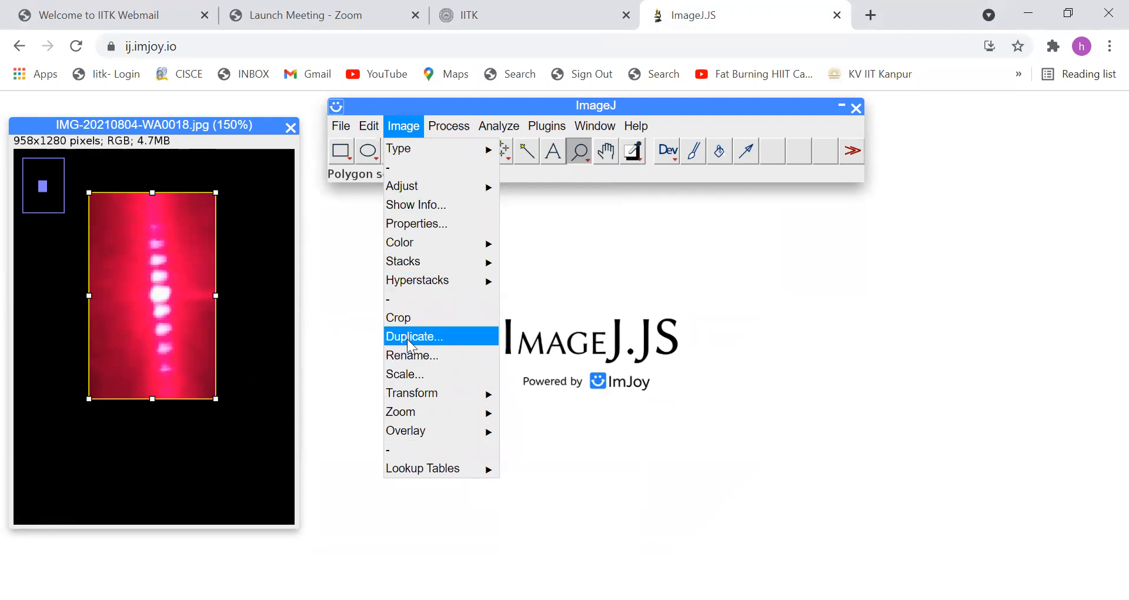
pyautogui.moveTo(483, 393)
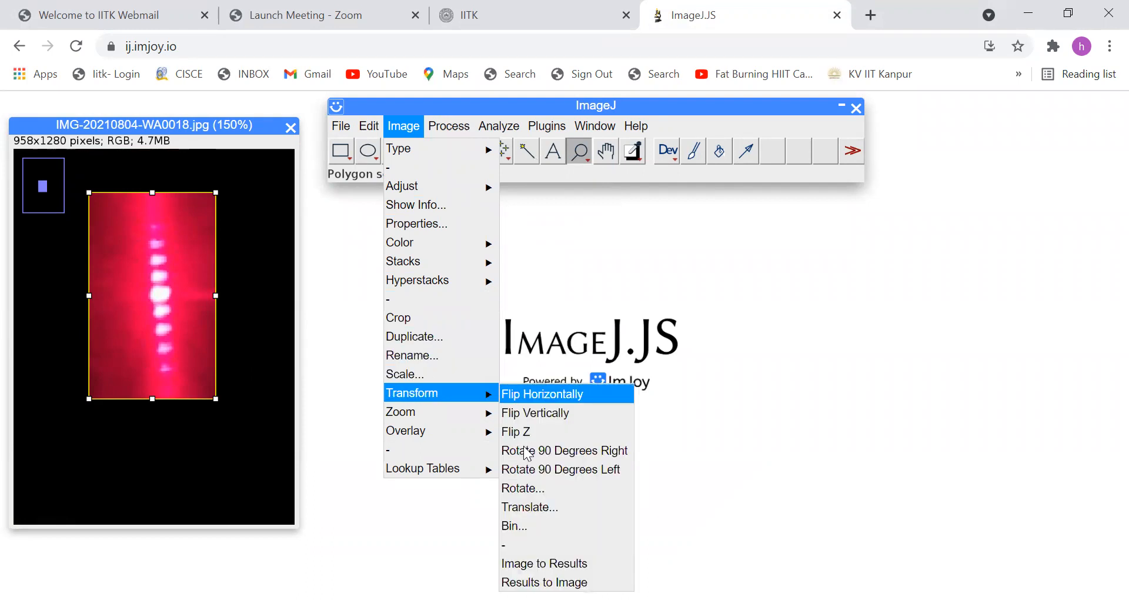
pyautogui.click(527, 451)
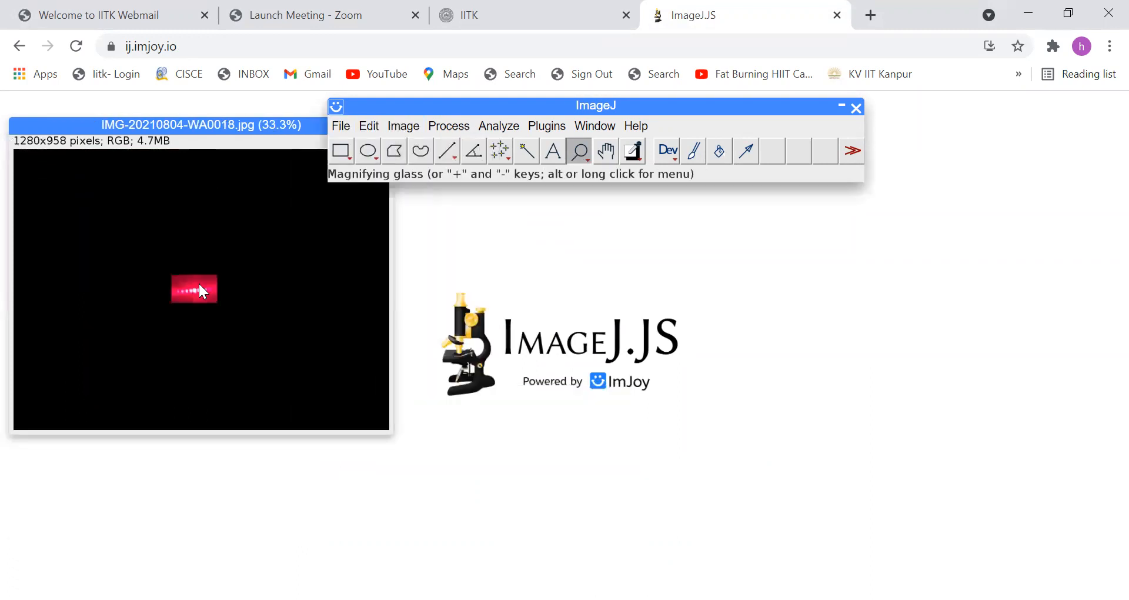
# Draw a straight line selection about 135 pixels long through the centres of the row of bright spots
pyautogui.click(199, 283)
pyautogui.click(200, 284)
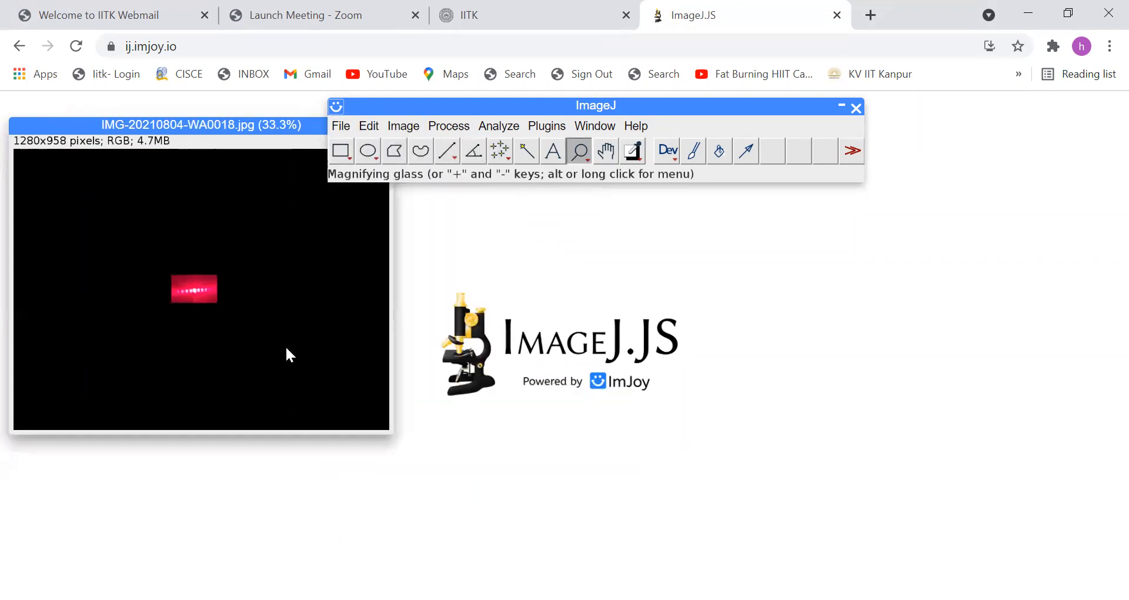
pyautogui.click(277, 279)
pyautogui.click(263, 331)
pyautogui.click(257, 382)
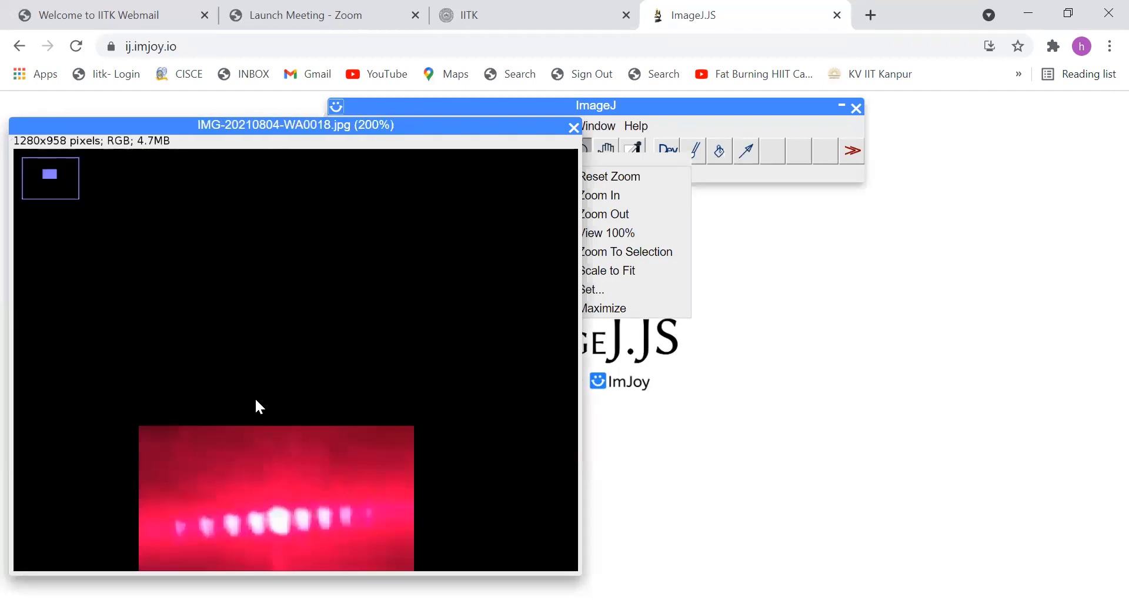
pyautogui.click(264, 381)
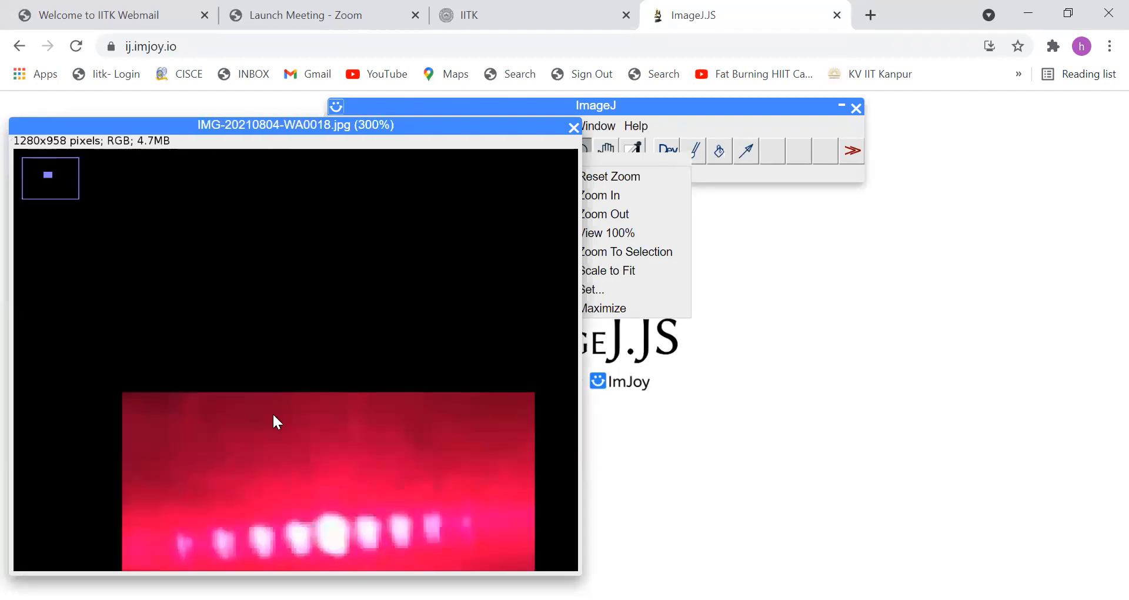
pyautogui.scroll(-2, 273, 412)
pyautogui.scroll(1, 273, 411)
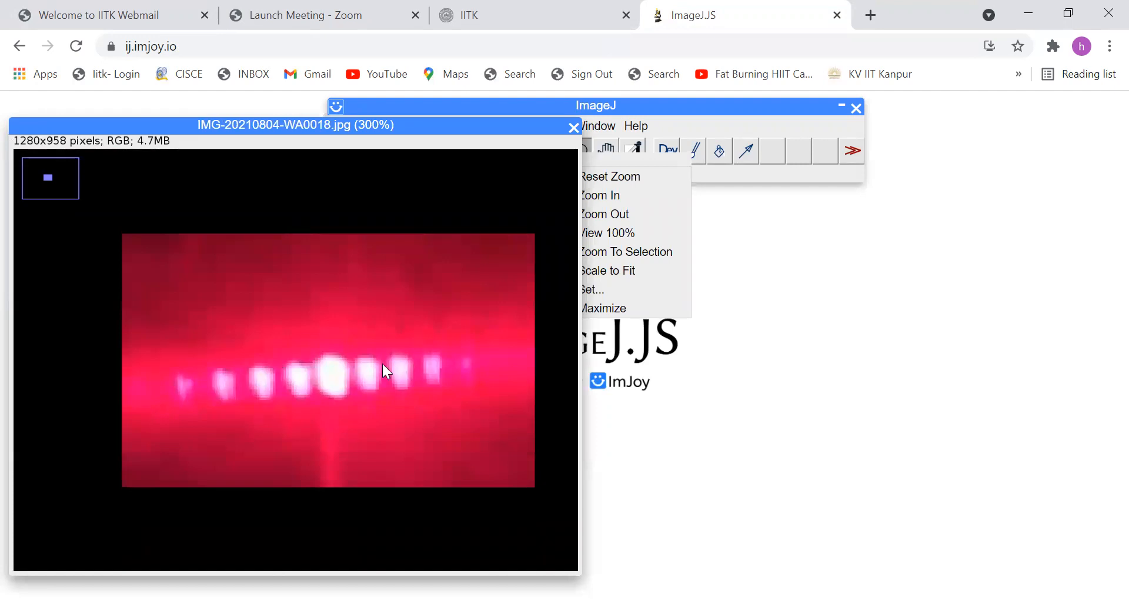
pyautogui.click(694, 113)
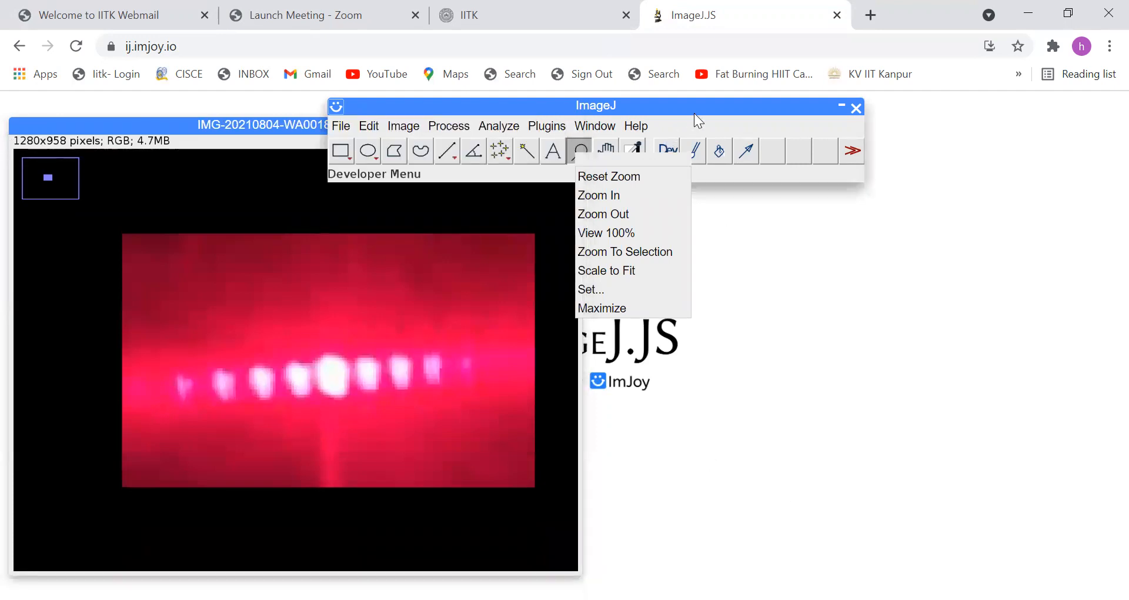
pyautogui.click(547, 125)
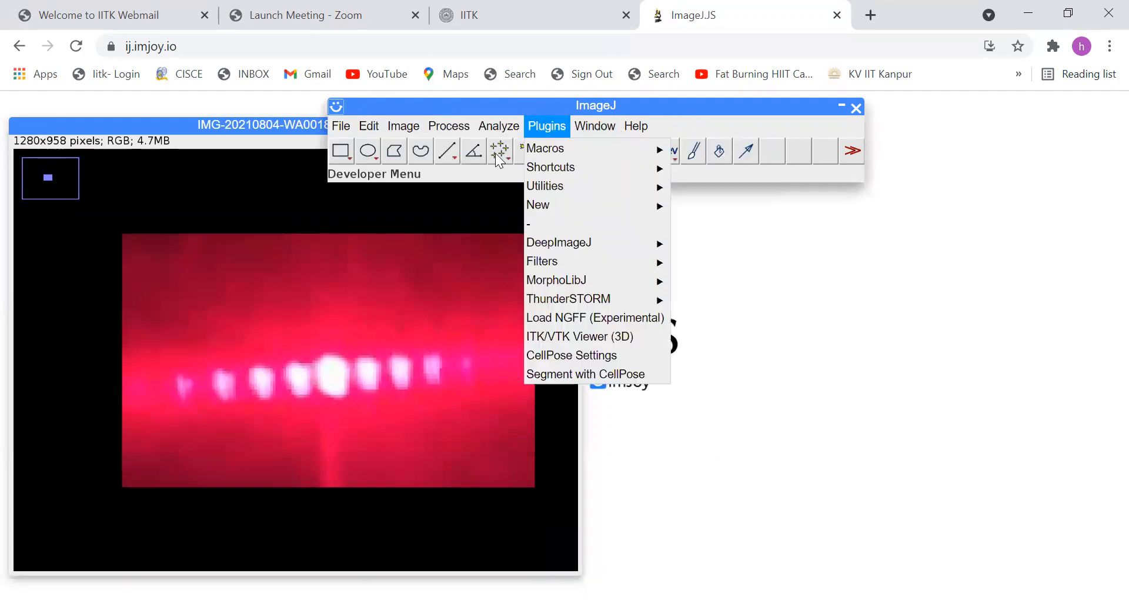
pyautogui.click(445, 155)
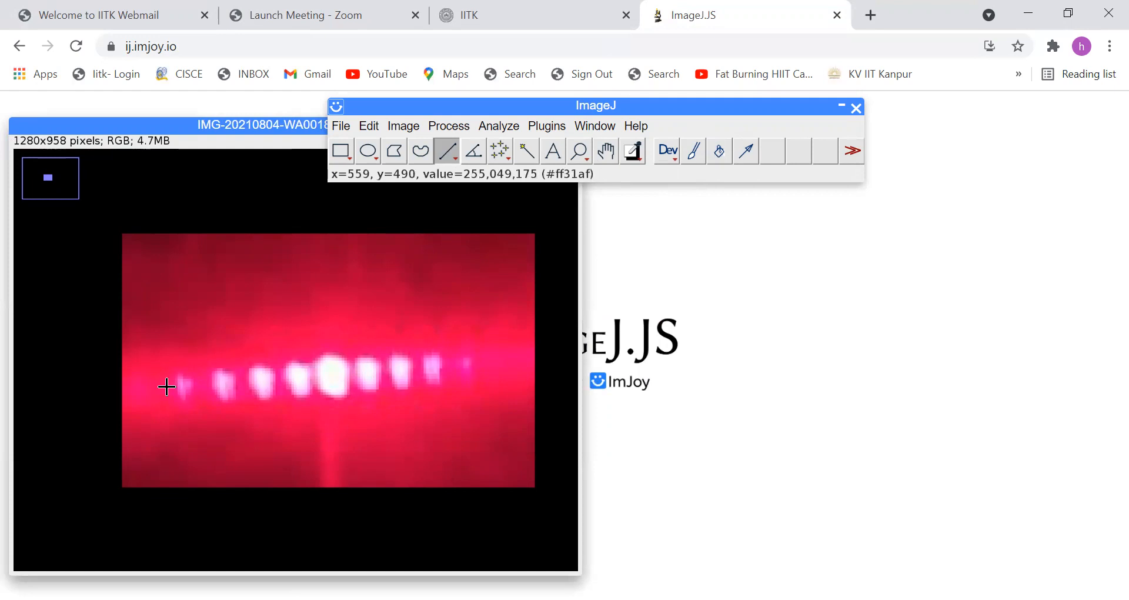
pyautogui.moveTo(153, 391); pyautogui.dragTo(510, 361)
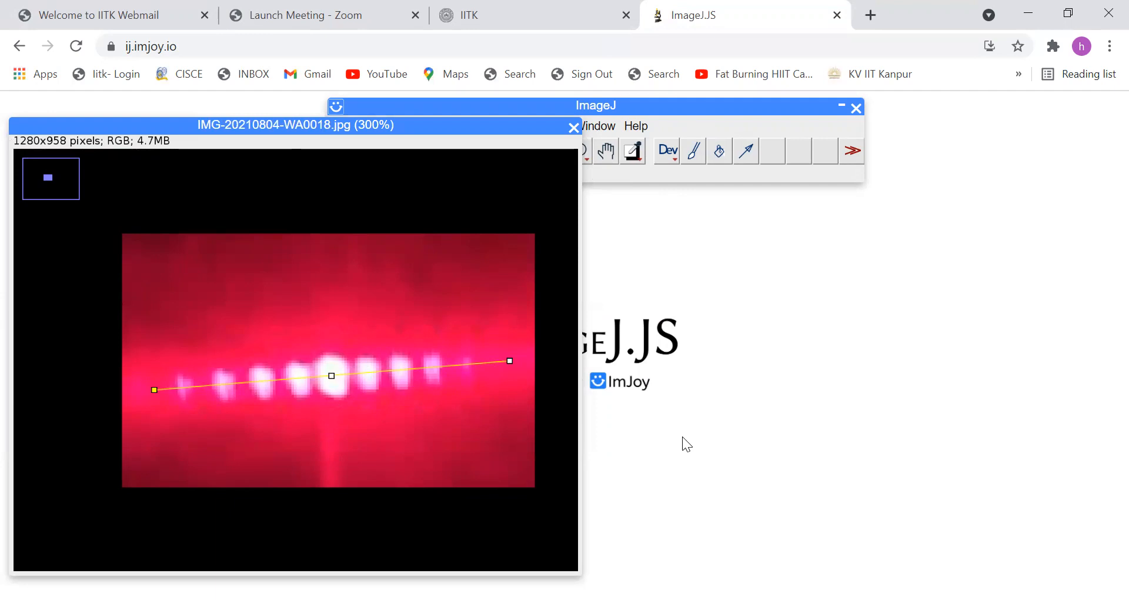
# Plot the gray value profile along the line selection
pyautogui.click(698, 103)
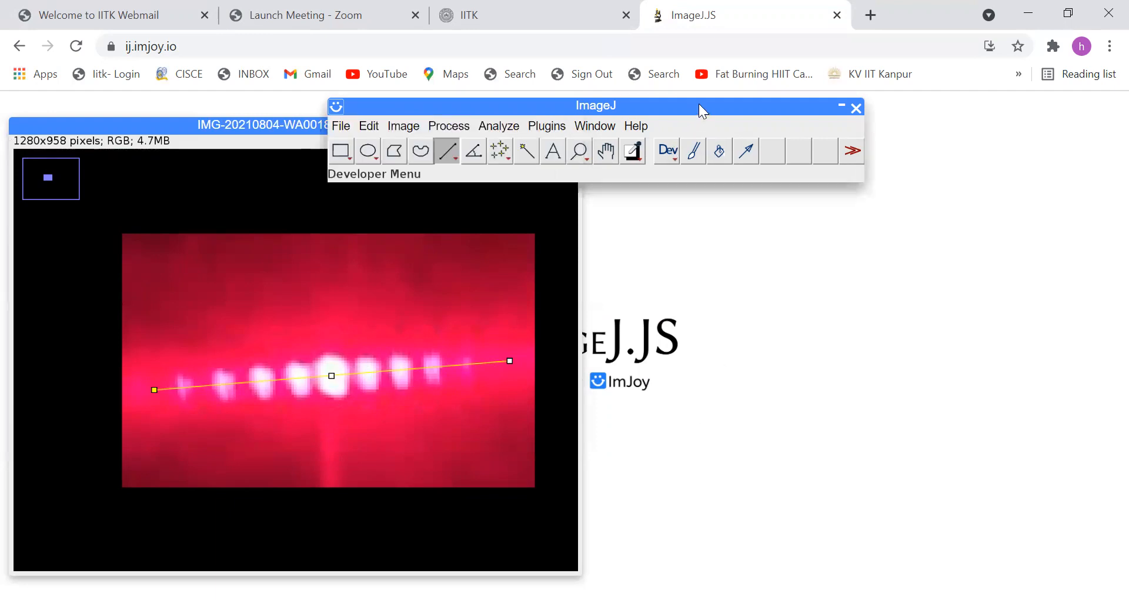
pyautogui.click(505, 125)
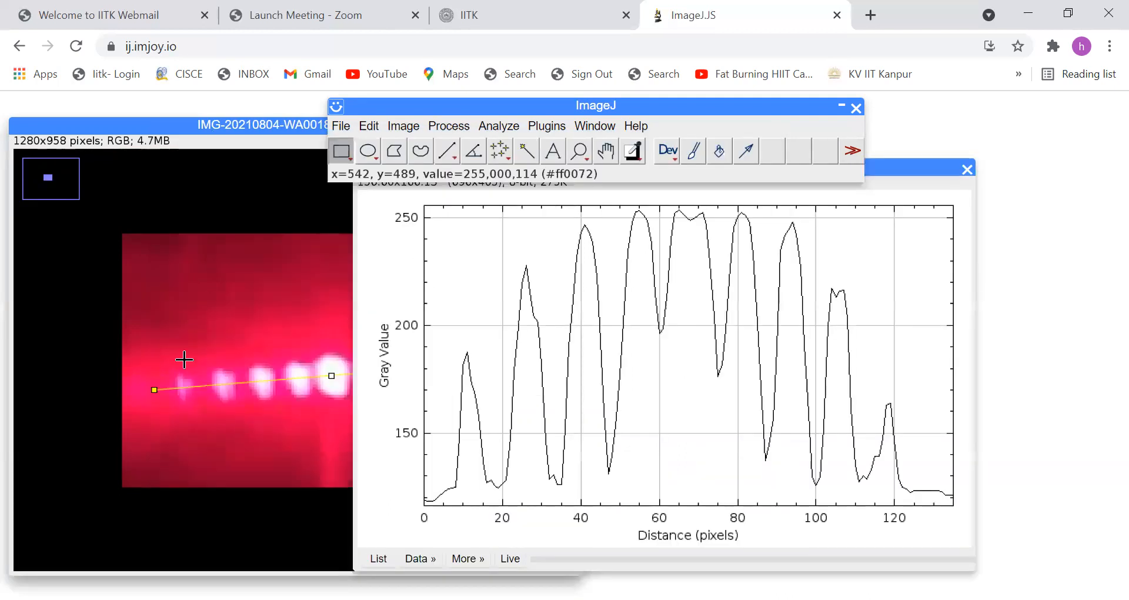
# Replace the line with a rectangular selection and adjust its height to enclose the whole row of bright spots
pyautogui.click(178, 371)
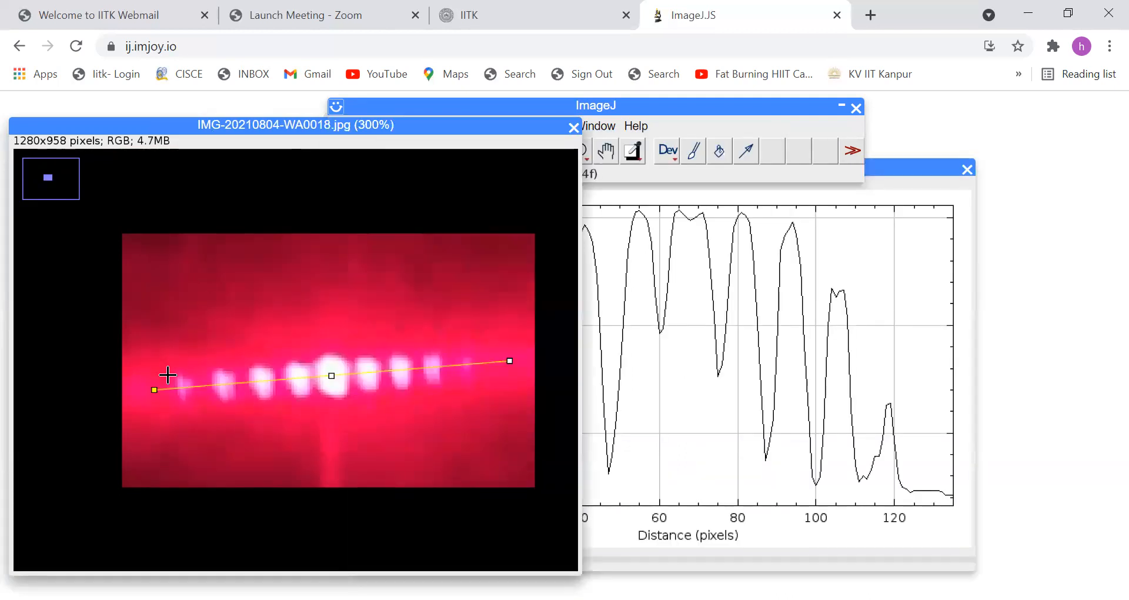
pyautogui.click(167, 374)
pyautogui.moveTo(177, 393); pyautogui.dragTo(495, 404)
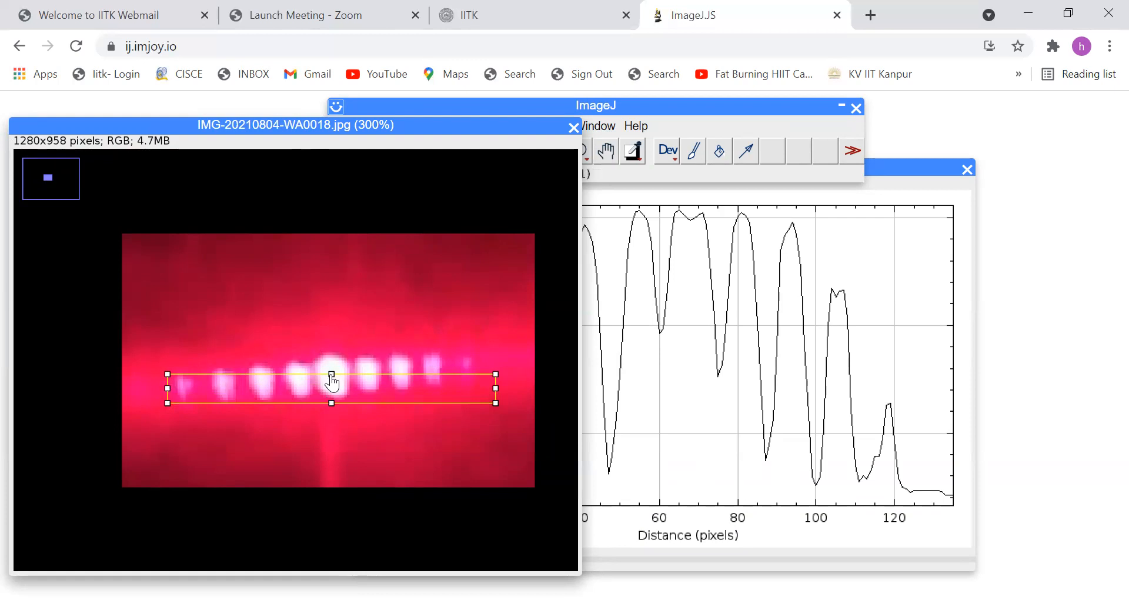
pyautogui.moveTo(331, 377); pyautogui.dragTo(332, 344)
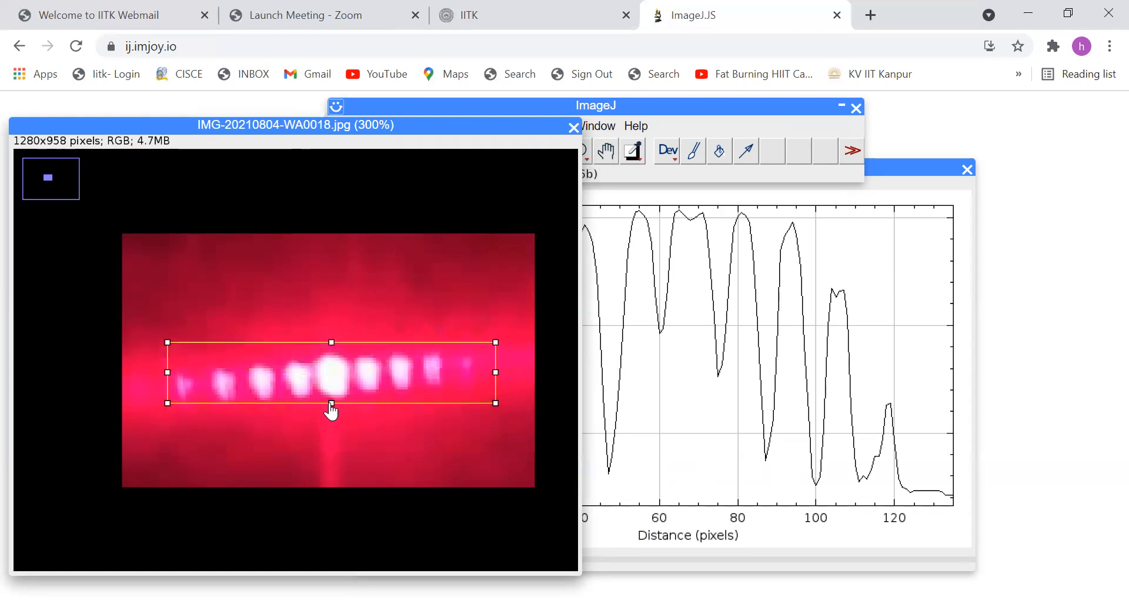
pyautogui.moveTo(331, 408); pyautogui.dragTo(331, 409)
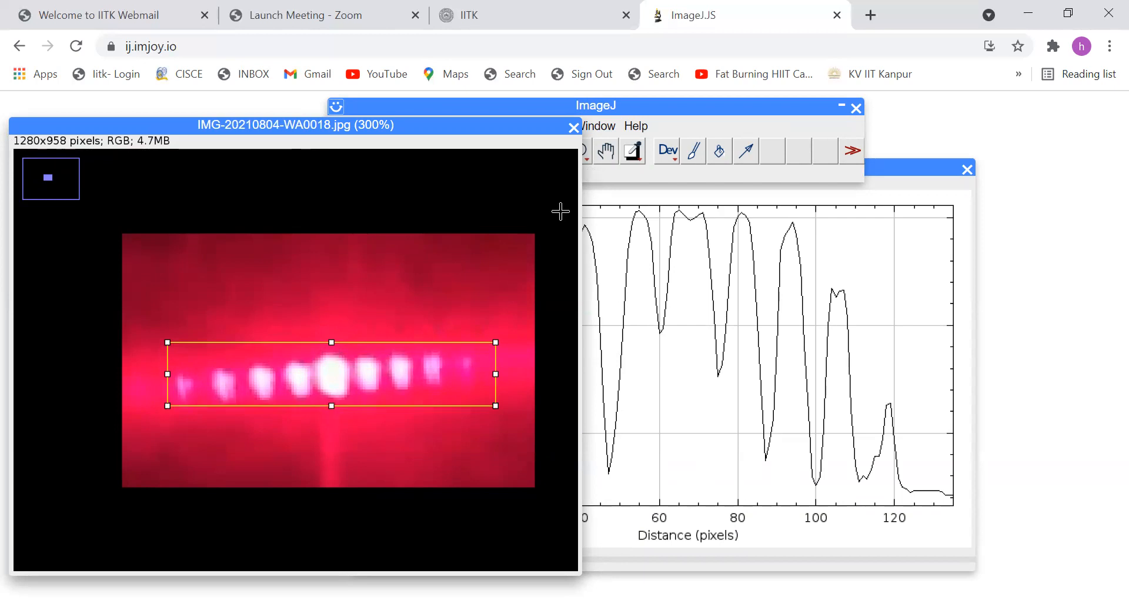
# Plot the gray value profile of the rectangular selection around the bright spots
pyautogui.click(678, 111)
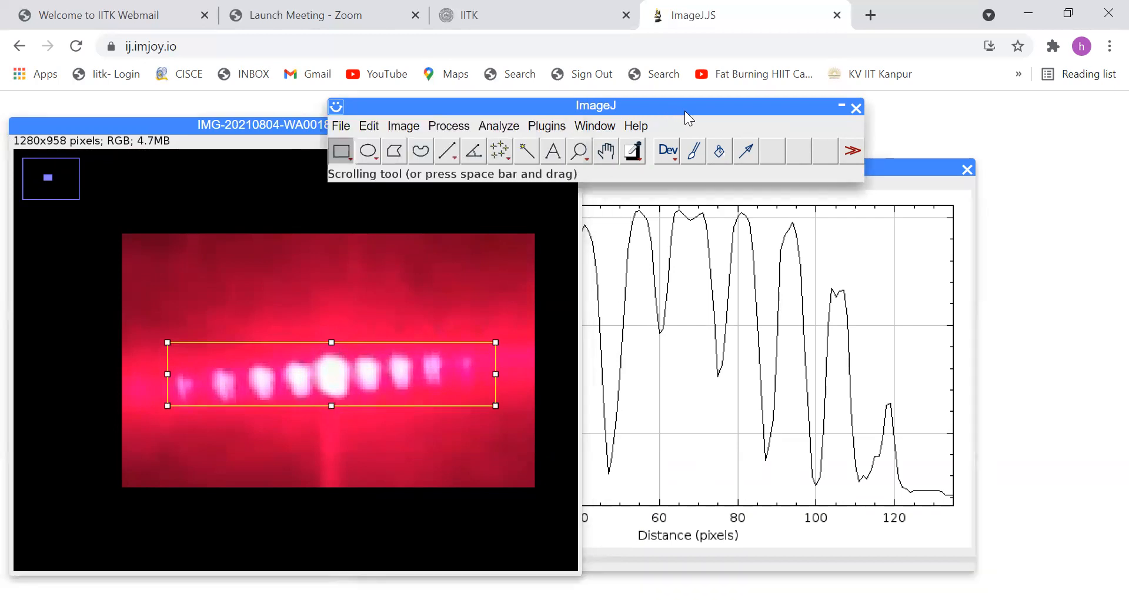
pyautogui.moveTo(499, 126)
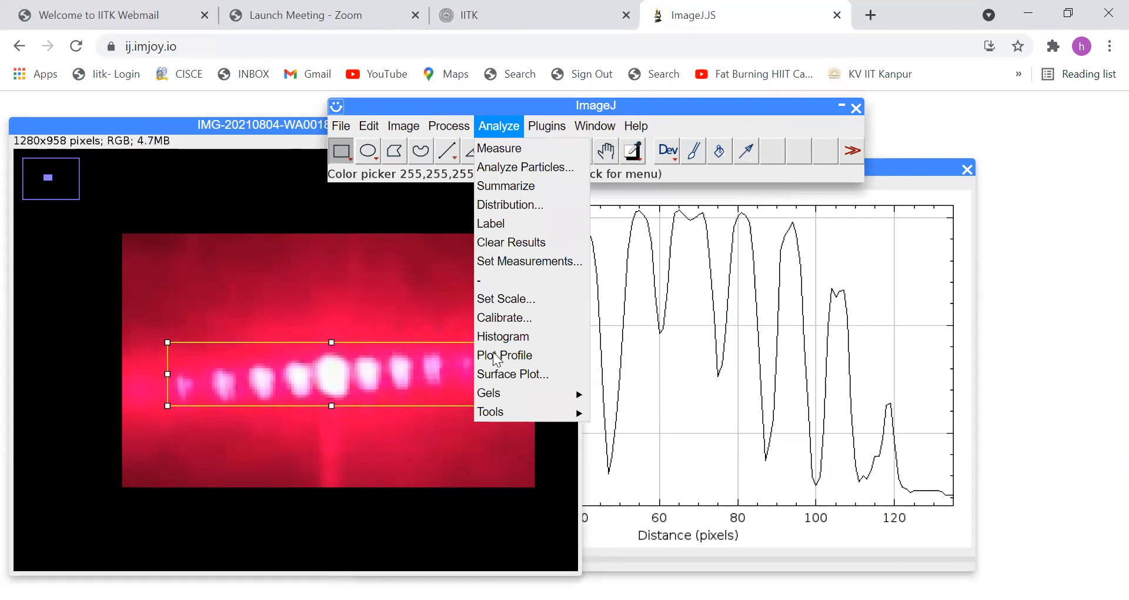
pyautogui.click(497, 355)
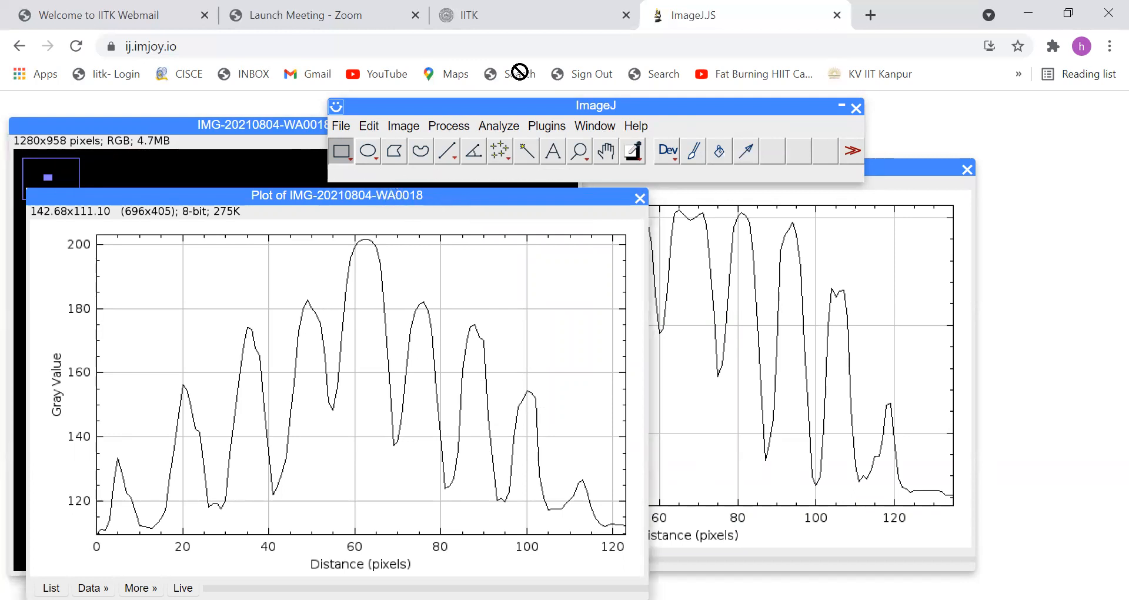
# Save the rectangular selection's plot data as Values.csv
pyautogui.click(152, 493)
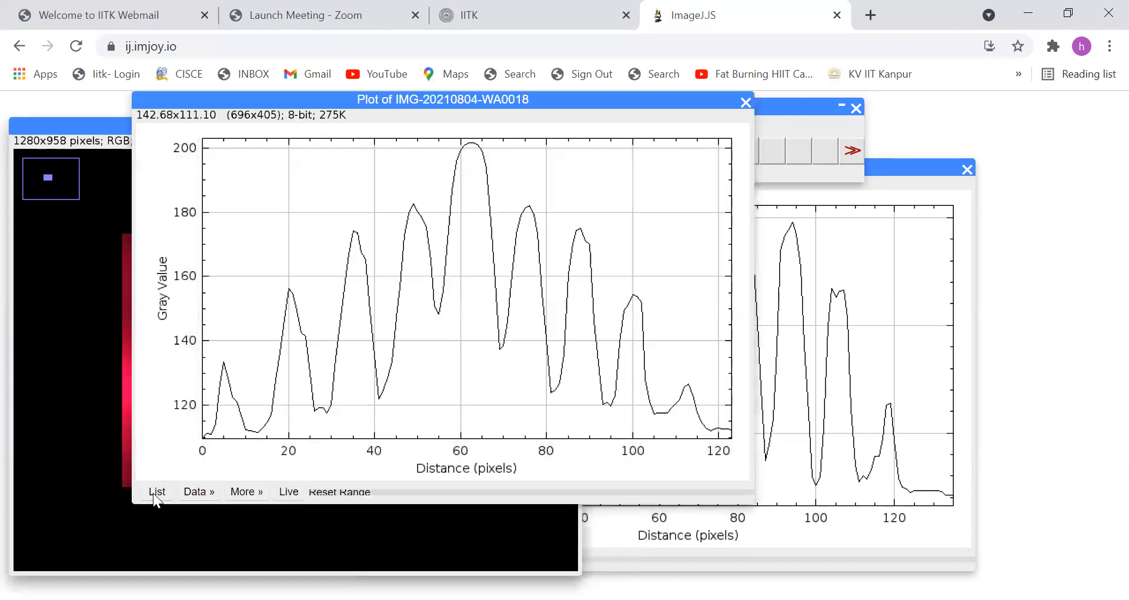
pyautogui.click(153, 493)
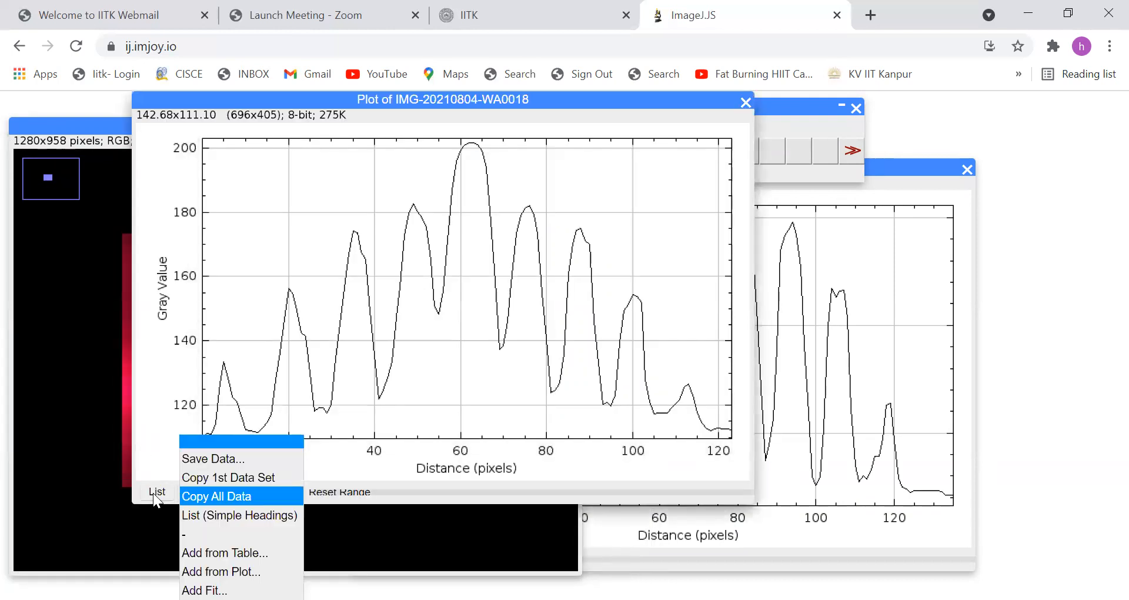
pyautogui.click(211, 462)
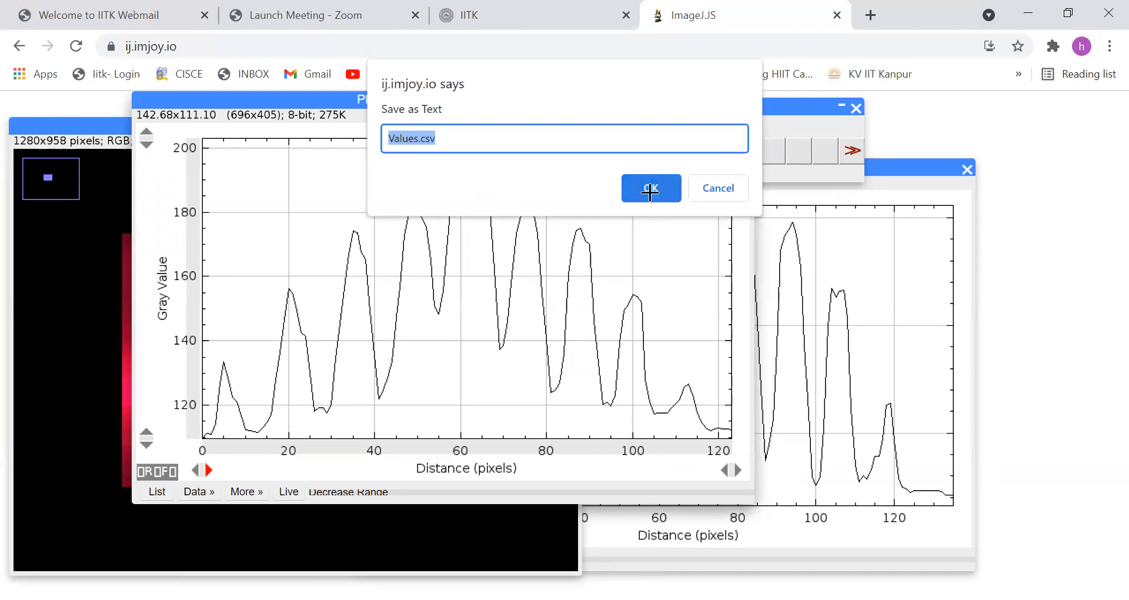
pyautogui.click(650, 191)
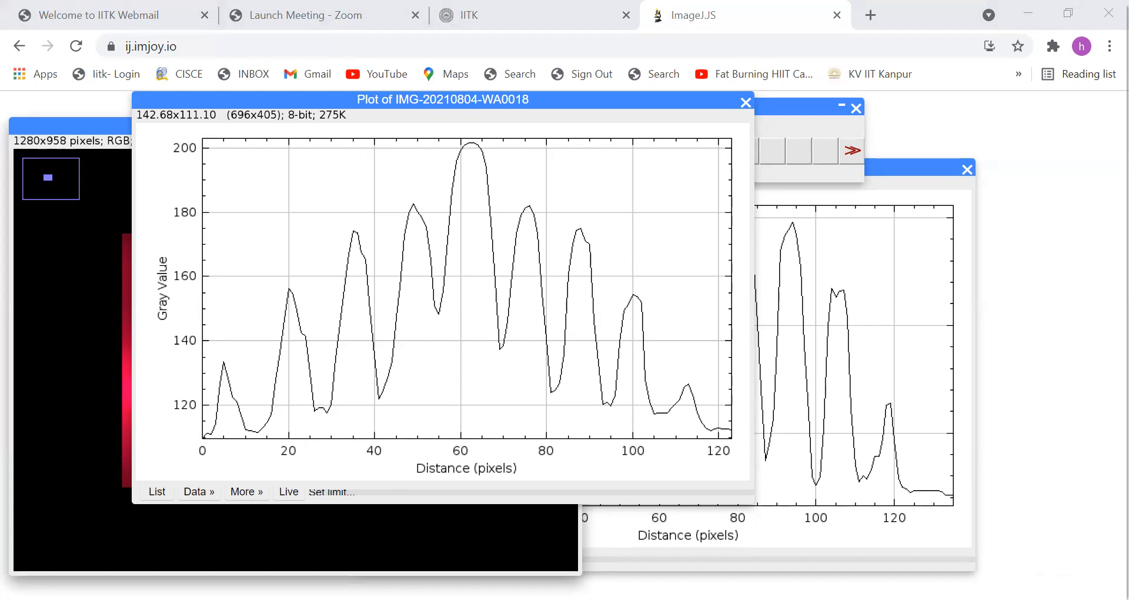
# Open the image IMG-20210804-WA0017.jpg and move its window up over the first diffraction image
pyautogui.click(393, 100)
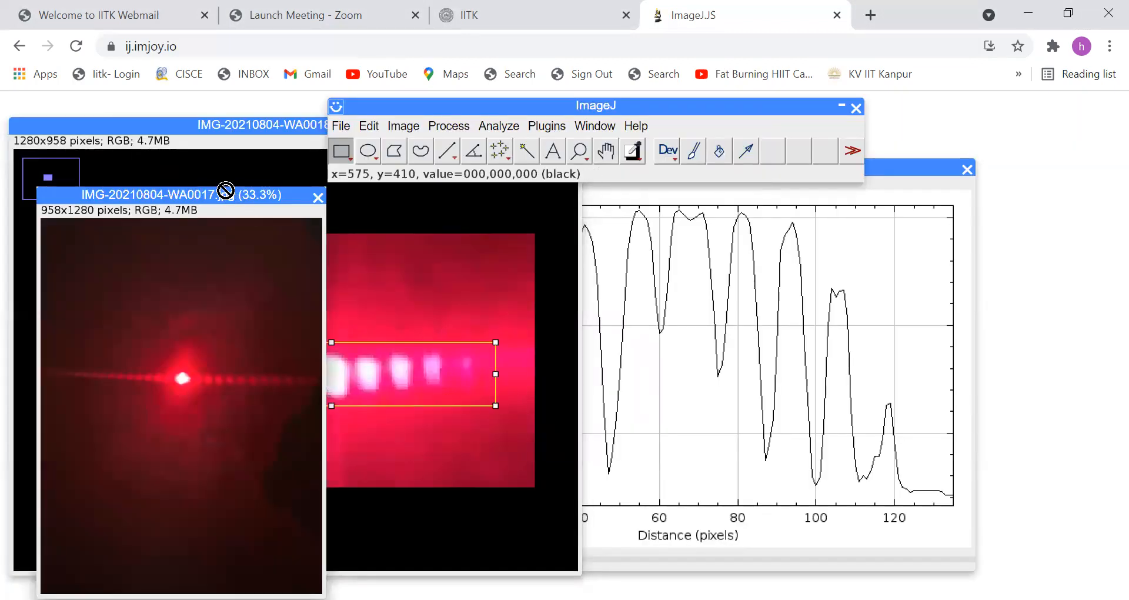
pyautogui.moveTo(239, 195); pyautogui.dragTo(479, 84)
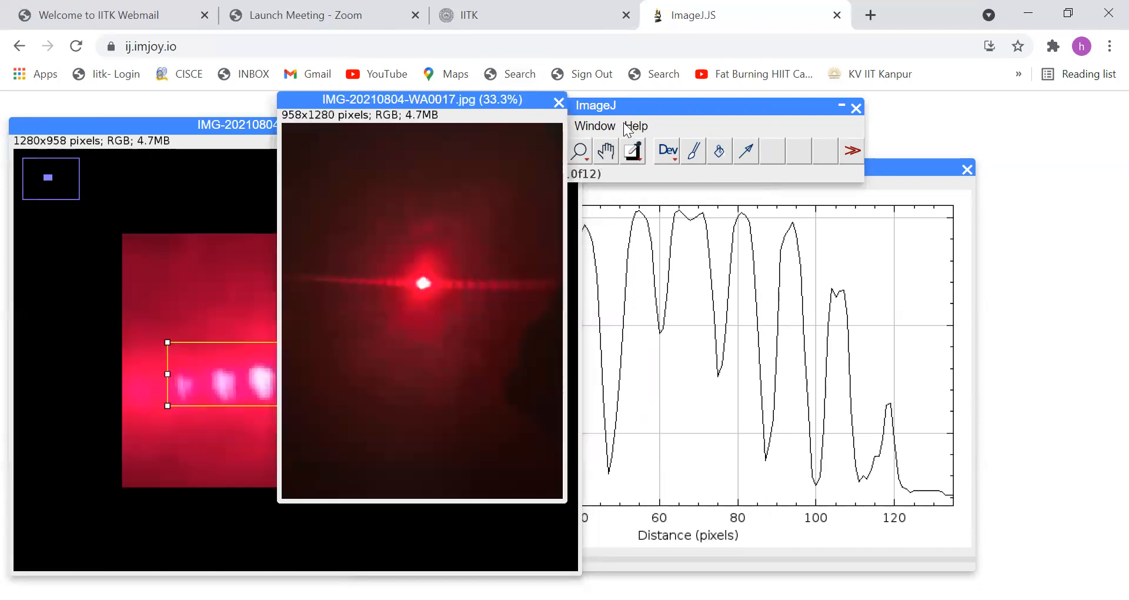
# Draw a rectangular selection about 910 pixels wide around the horizontal fringe row in IMG-20210804-WA0017.jpg
pyautogui.click(605, 112)
pyautogui.click(293, 274)
pyautogui.click(649, 103)
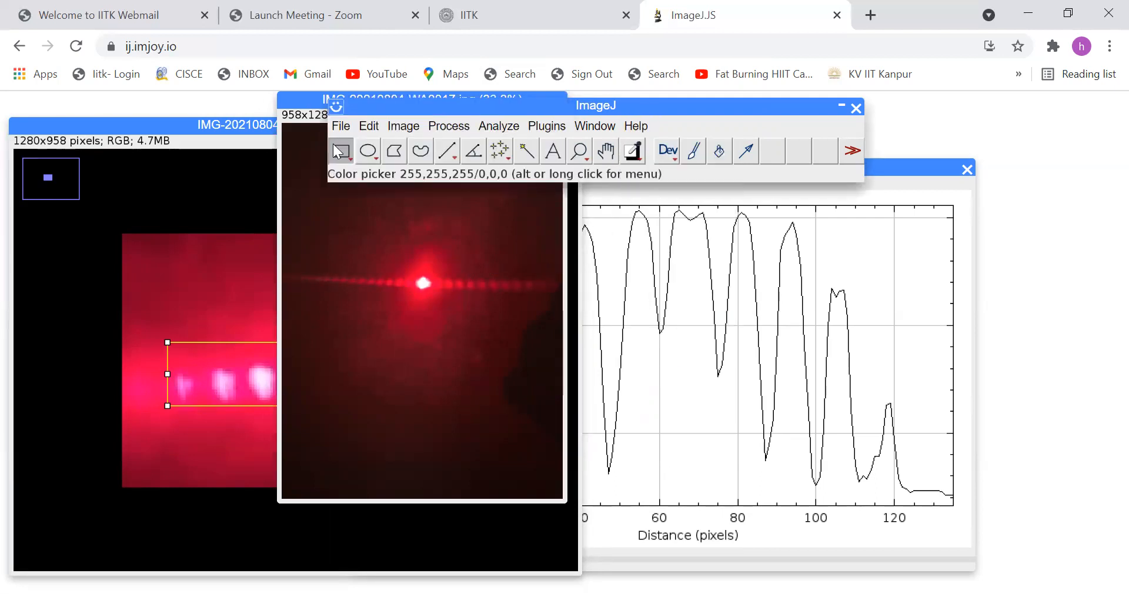
pyautogui.click(341, 126)
pyautogui.moveTo(441, 157)
pyautogui.click(369, 149)
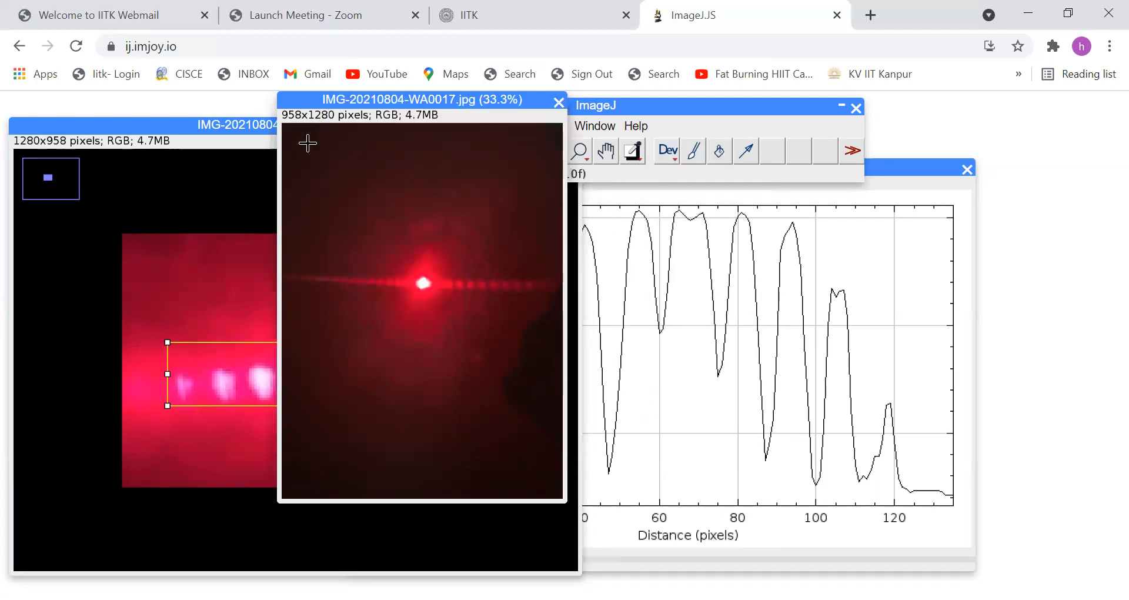
pyautogui.click(615, 125)
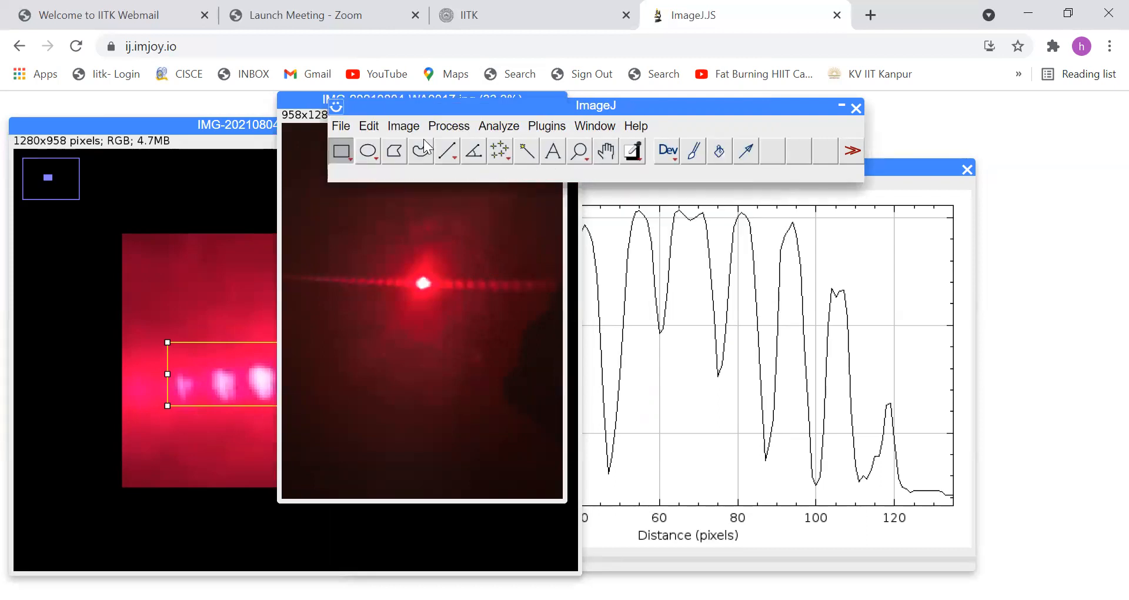
pyautogui.click(340, 151)
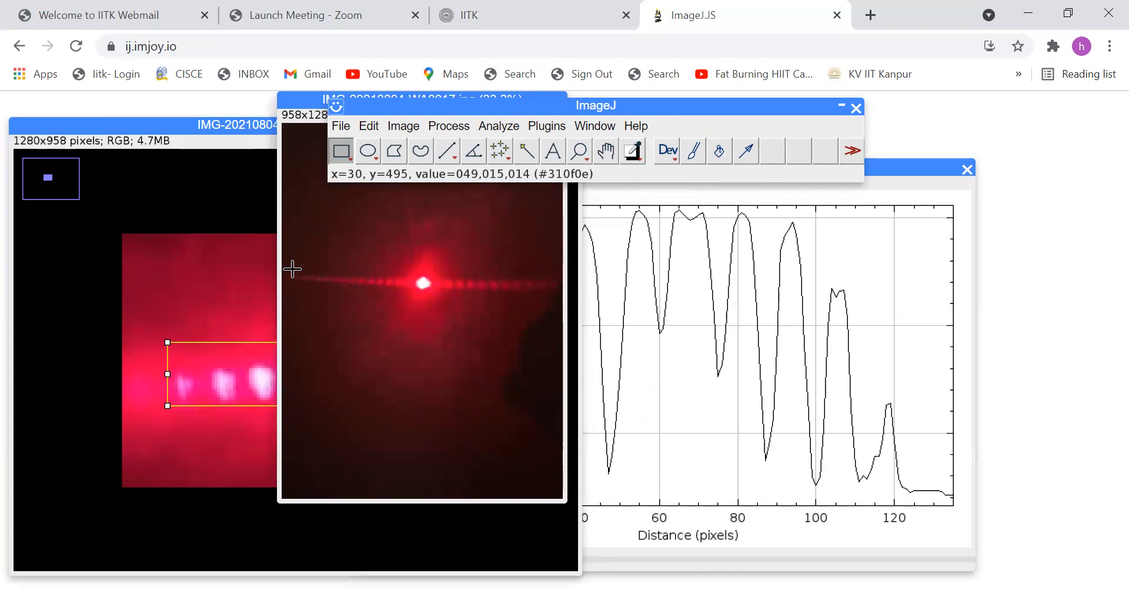
pyautogui.moveTo(290, 268); pyautogui.dragTo(325, 290)
pyautogui.moveTo(419, 290); pyautogui.dragTo(558, 297)
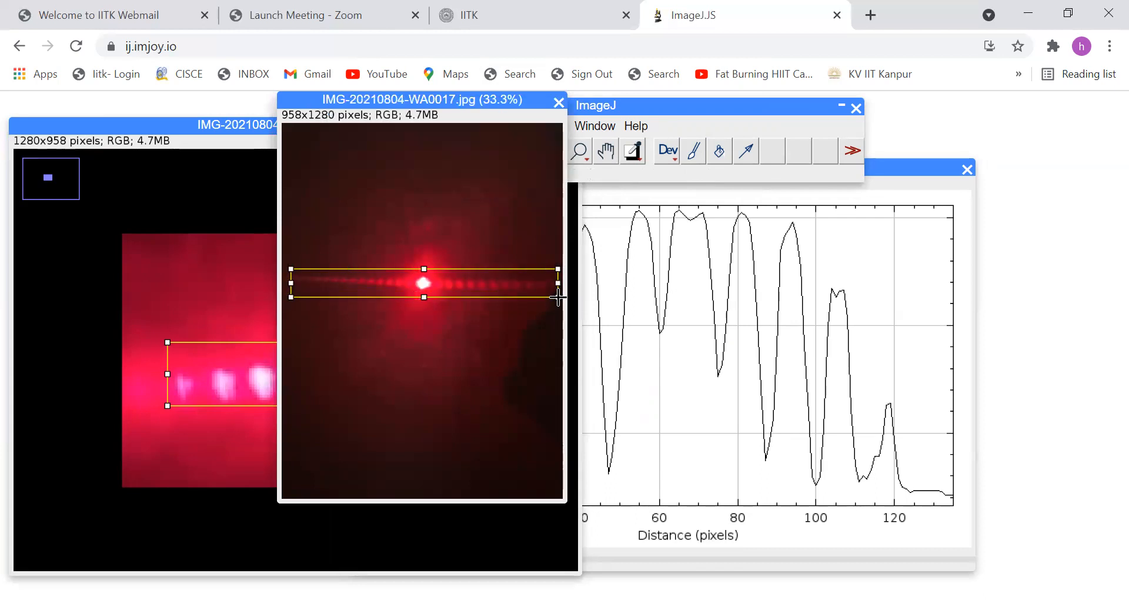
# Plot the gray value profile of the rectangle in IMG-20210804-WA0017.jpg and move the plot window clear of the images
pyautogui.click(678, 104)
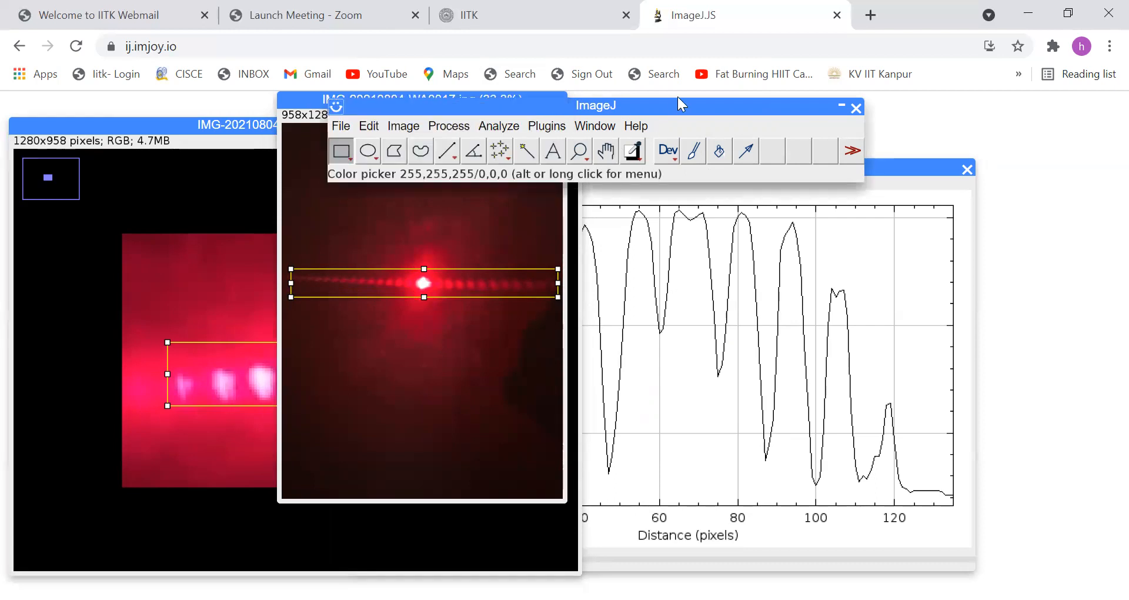
pyautogui.click(636, 126)
pyautogui.click(500, 126)
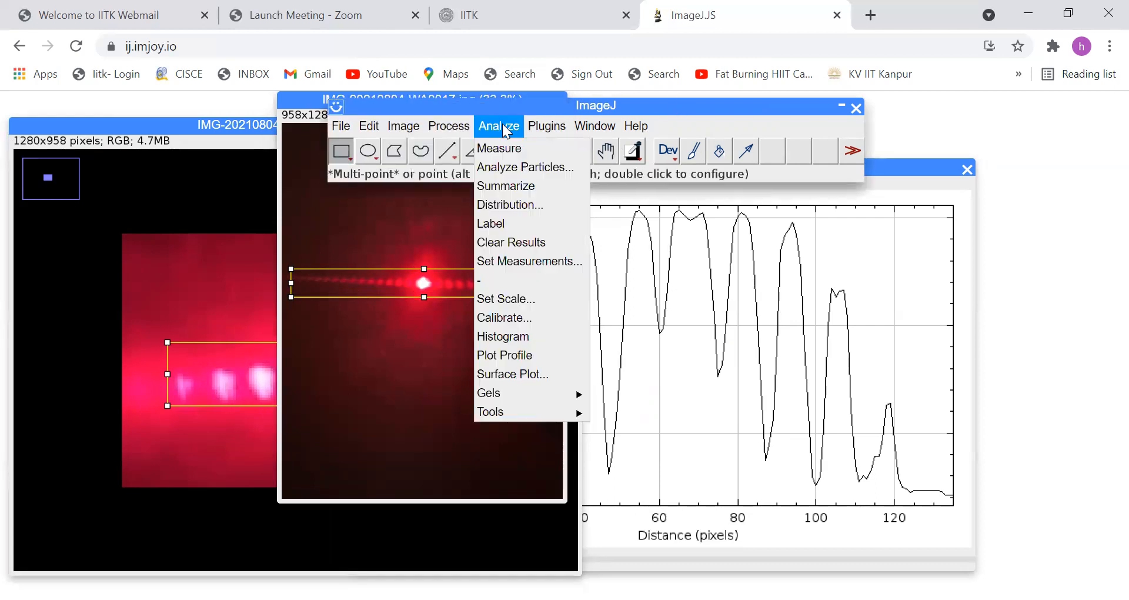
pyautogui.click(506, 355)
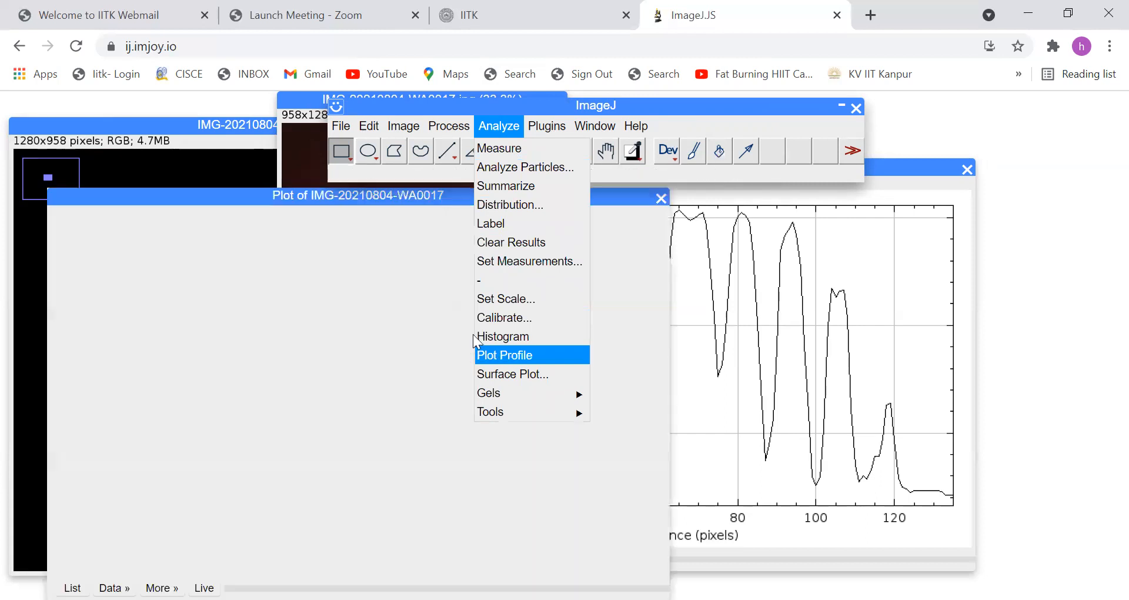
pyautogui.moveTo(430, 199); pyautogui.dragTo(608, 91)
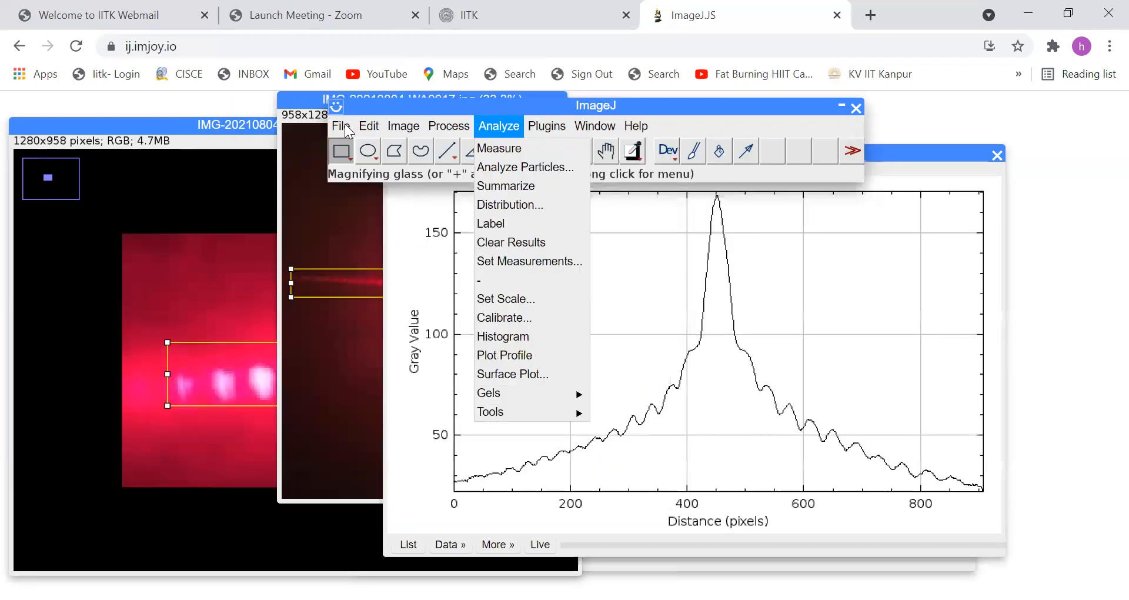
pyautogui.click(343, 126)
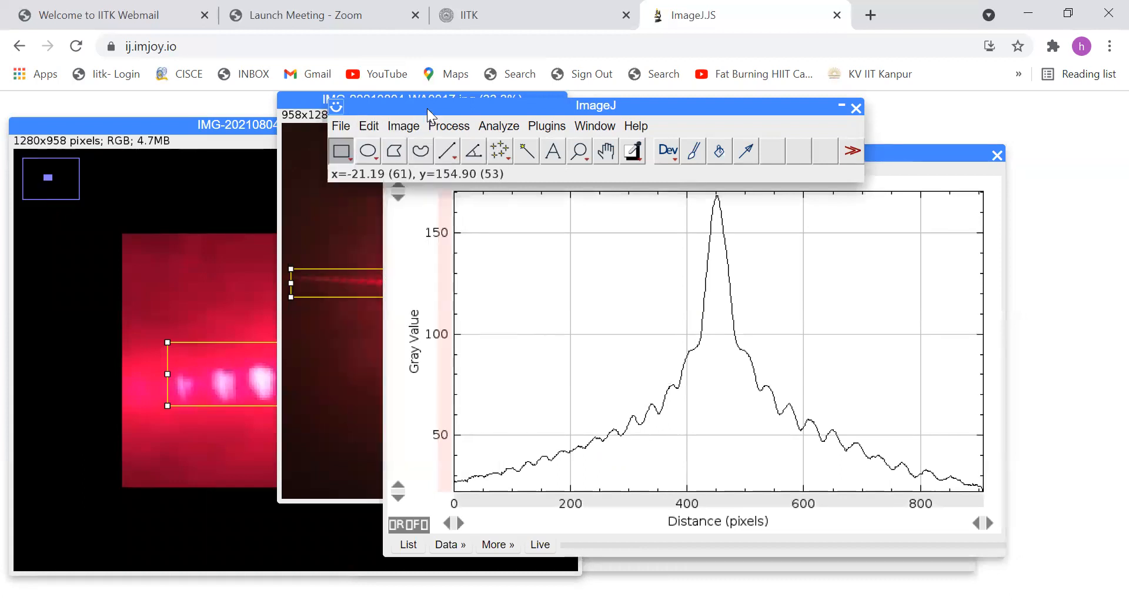
# Replace the rectangle in IMG-20210804-WA0017.jpg with a straight line selection about 900 pixels long through the centre of the fringe row
pyautogui.click(444, 154)
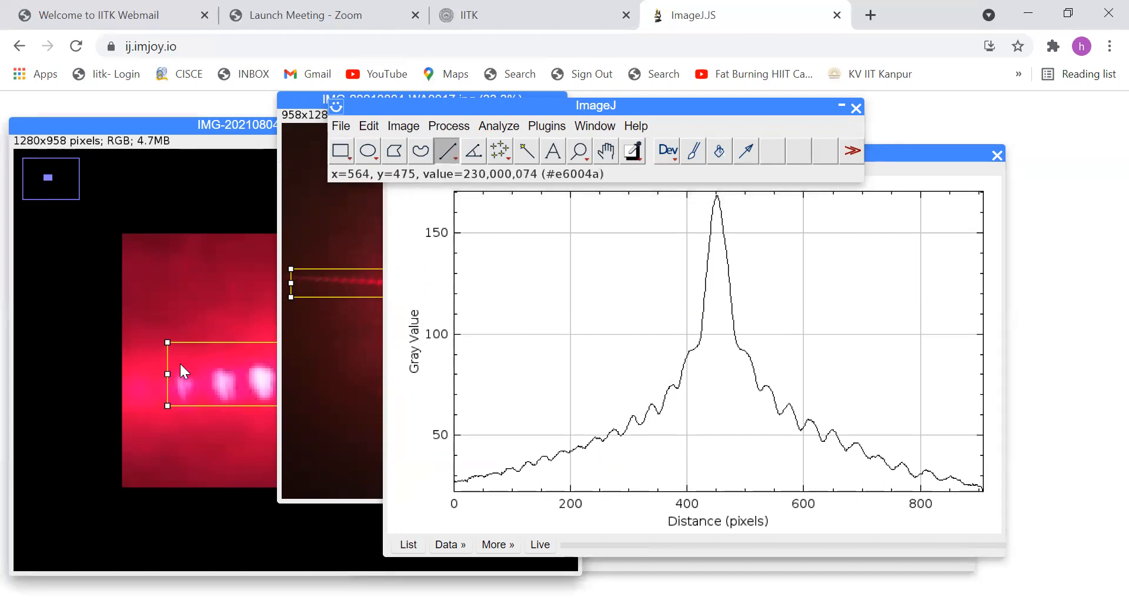
pyautogui.click(207, 125)
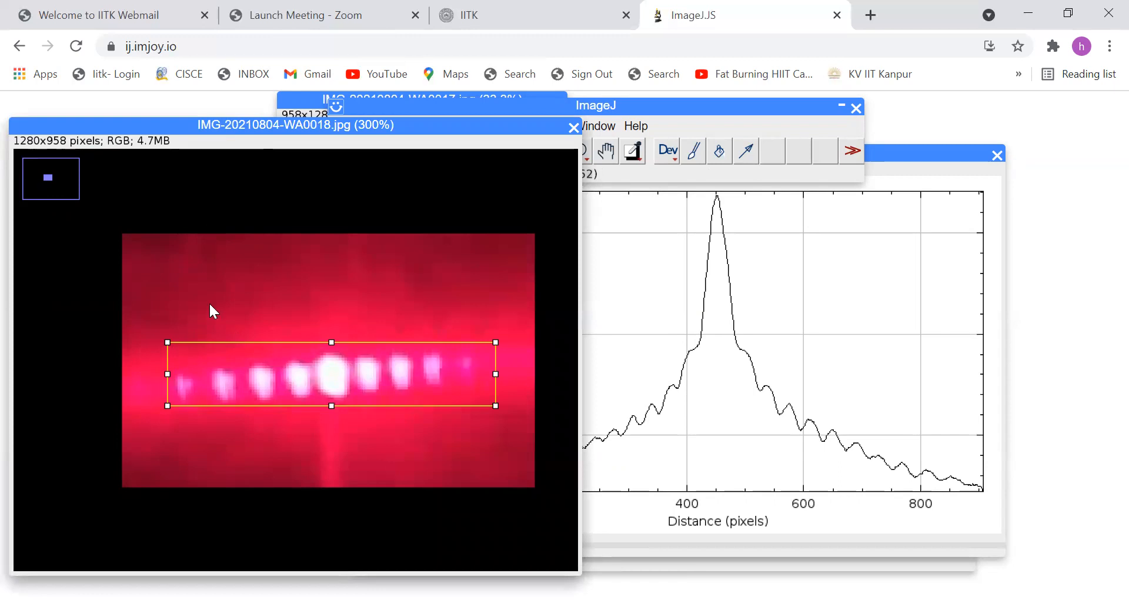
pyautogui.click(306, 104)
pyautogui.click(299, 259)
pyautogui.moveTo(292, 281); pyautogui.dragTo(556, 285)
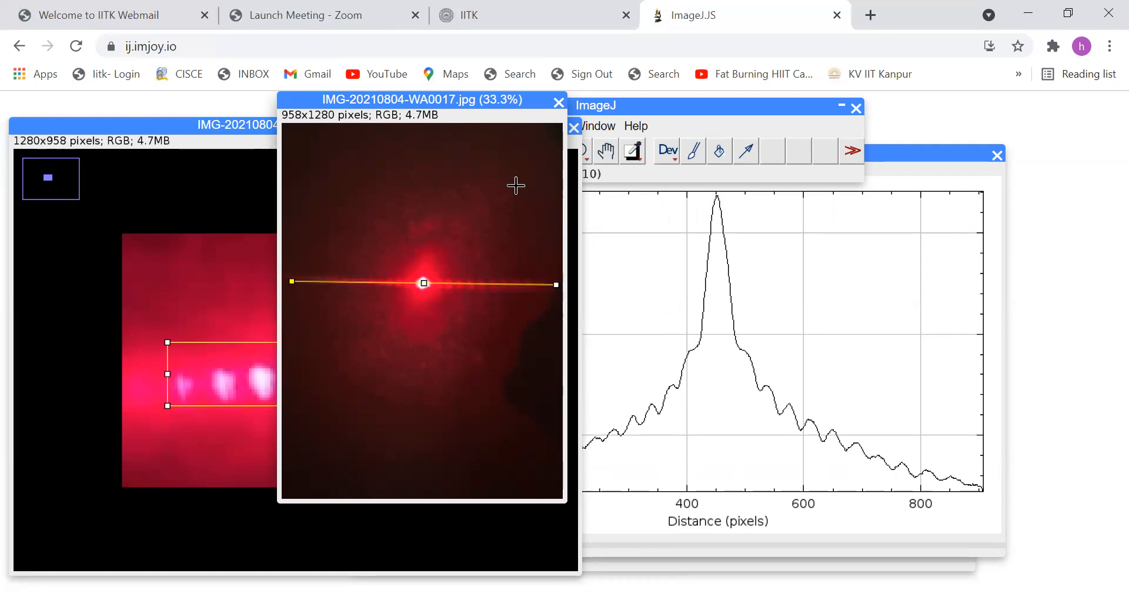
# Plot the gray value profile along the line in IMG-20210804-WA0017.jpg and bring the IMG-20210804-WA0018.jpg window to the front
pyautogui.click(661, 100)
pyautogui.click(528, 122)
pyautogui.moveTo(503, 125)
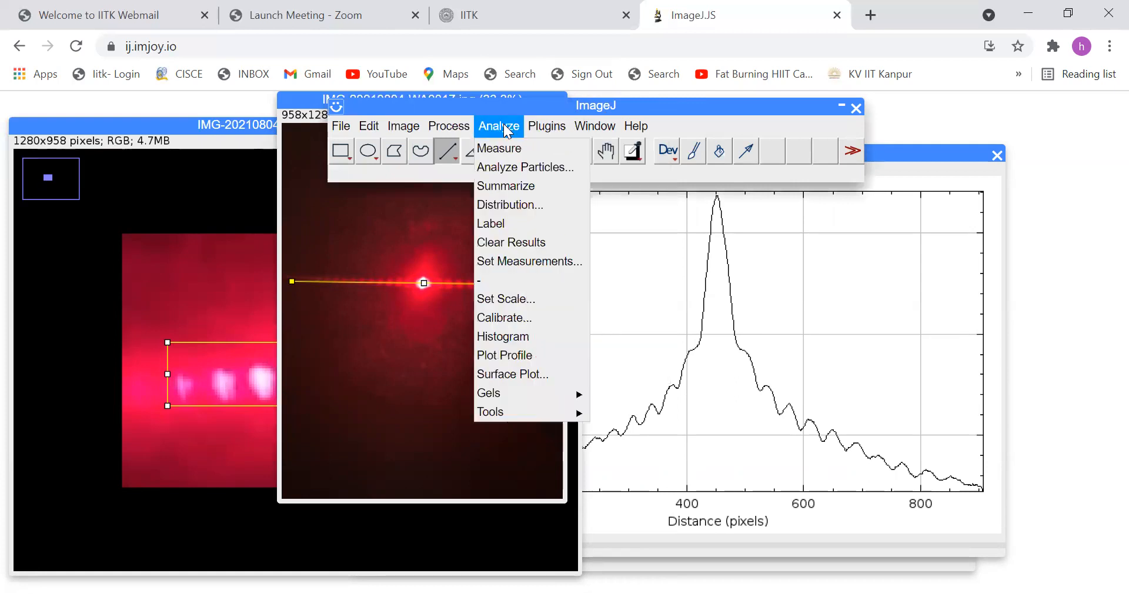
pyautogui.click(519, 355)
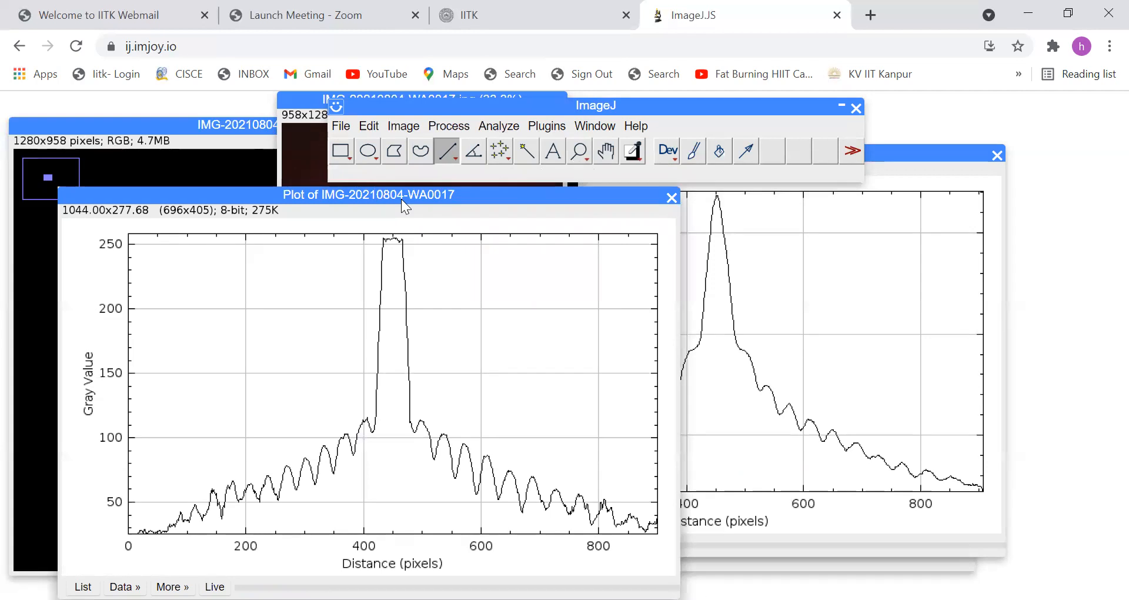
pyautogui.click(232, 121)
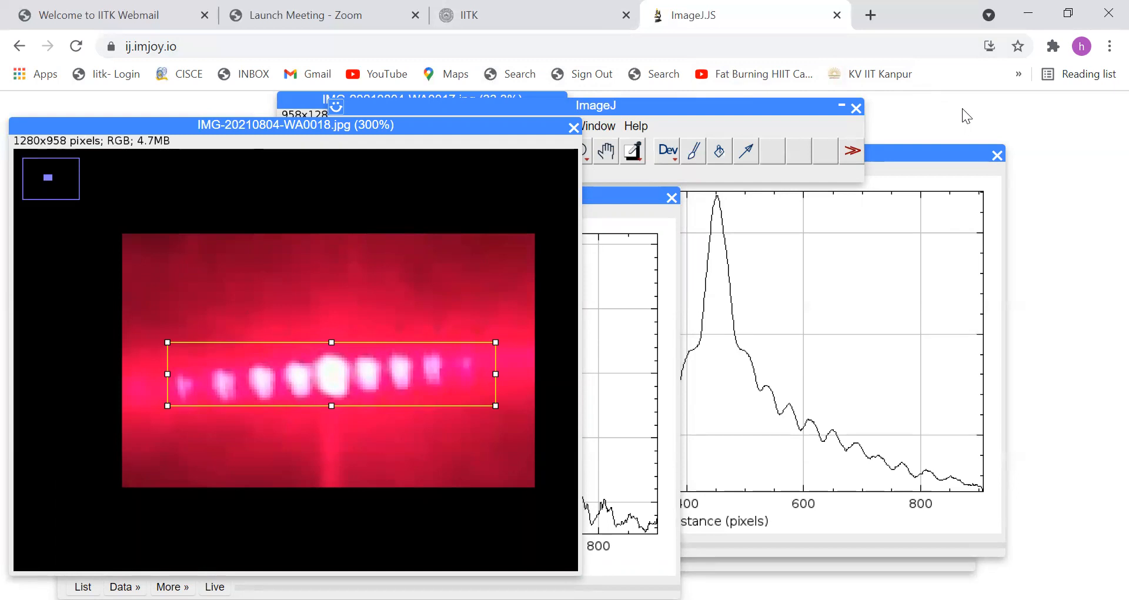
pyautogui.click(622, 107)
# Return to the Google results for imagej and open the ImageJ home page at imagej.nih.gov/ij
pyautogui.click(21, 50)
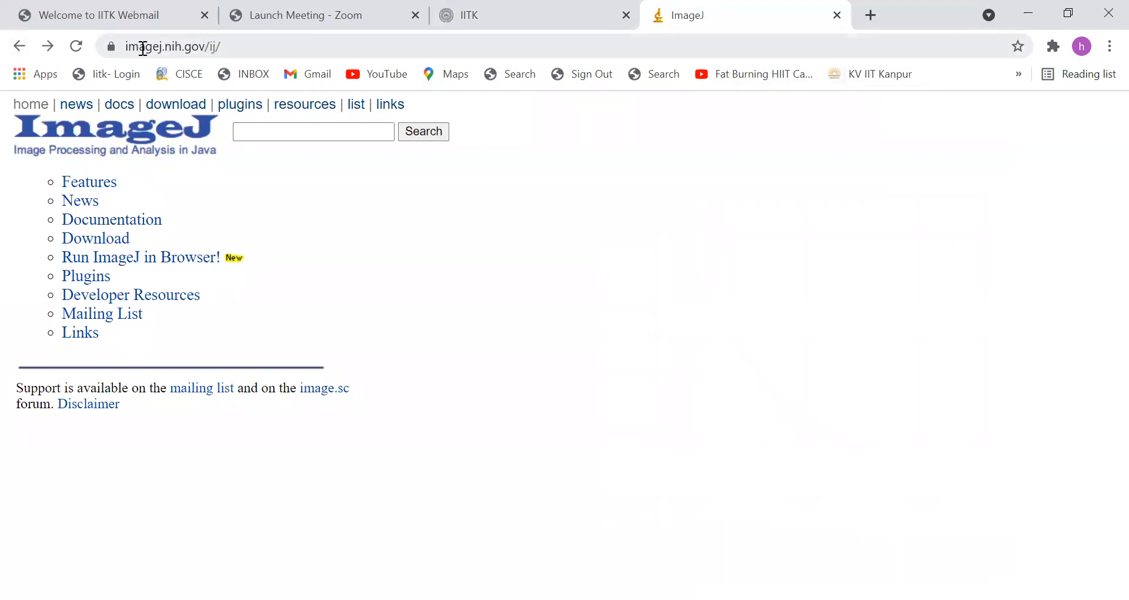
pyautogui.click(19, 46)
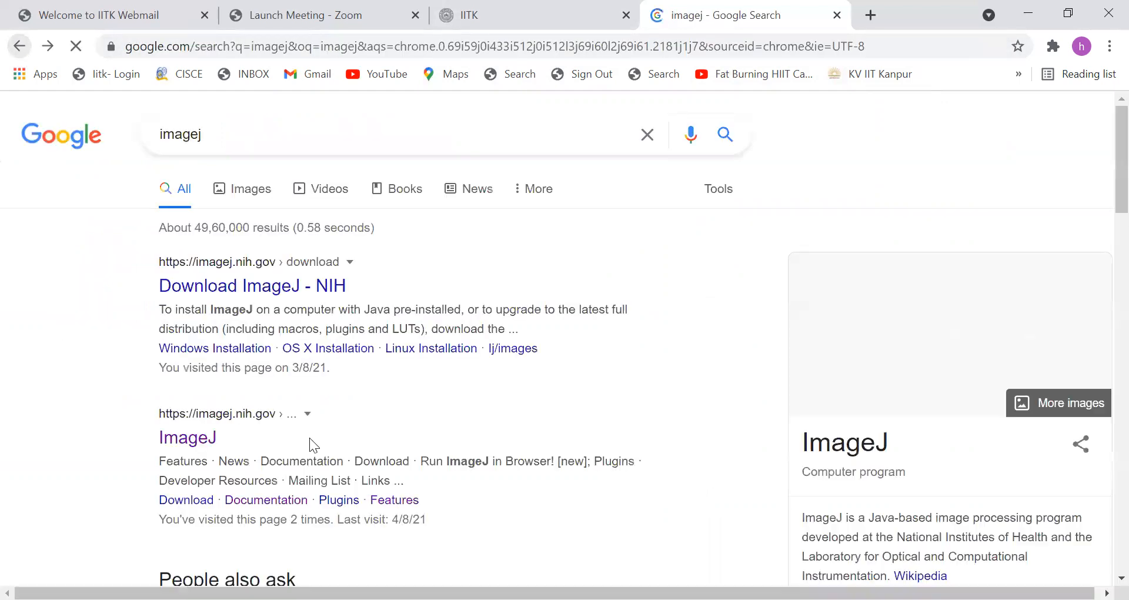
pyautogui.scroll(-2, 344, 402)
pyautogui.scroll(-2, 302, 287)
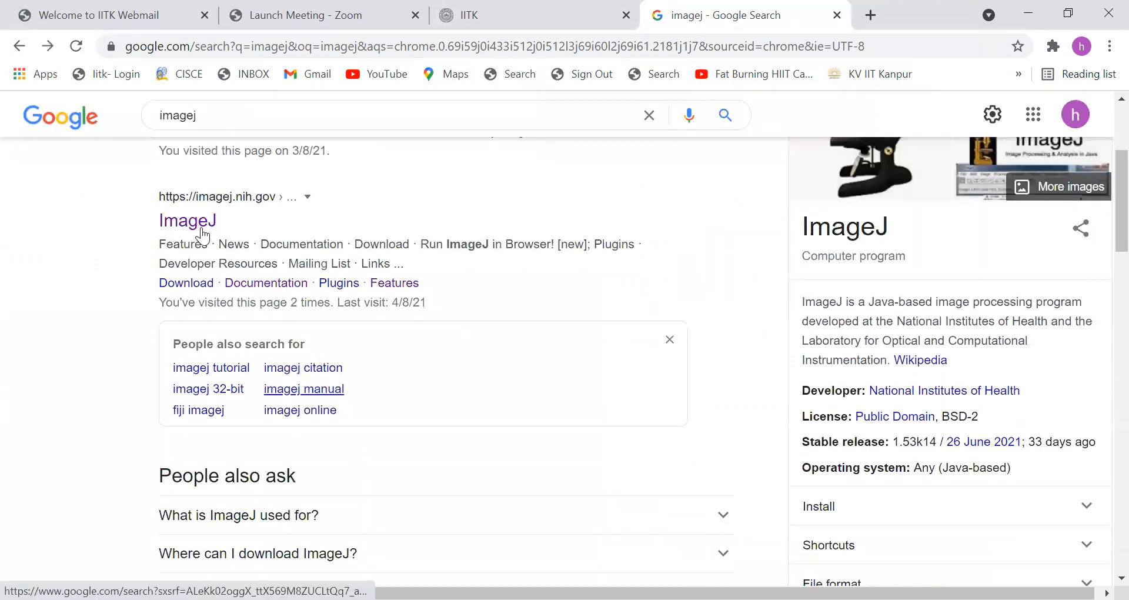
pyautogui.click(201, 227)
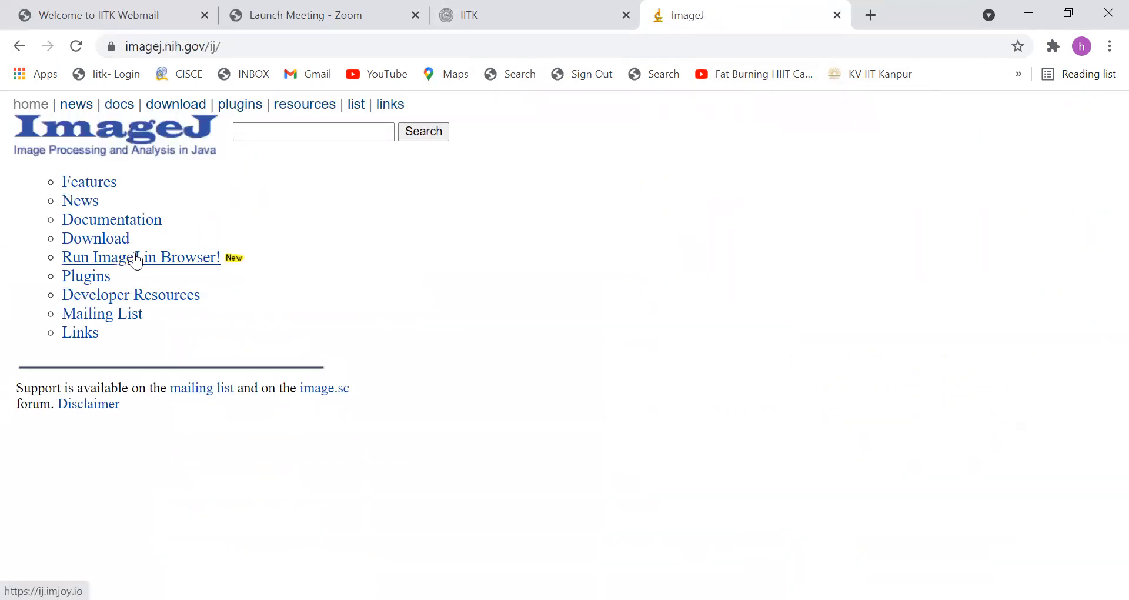